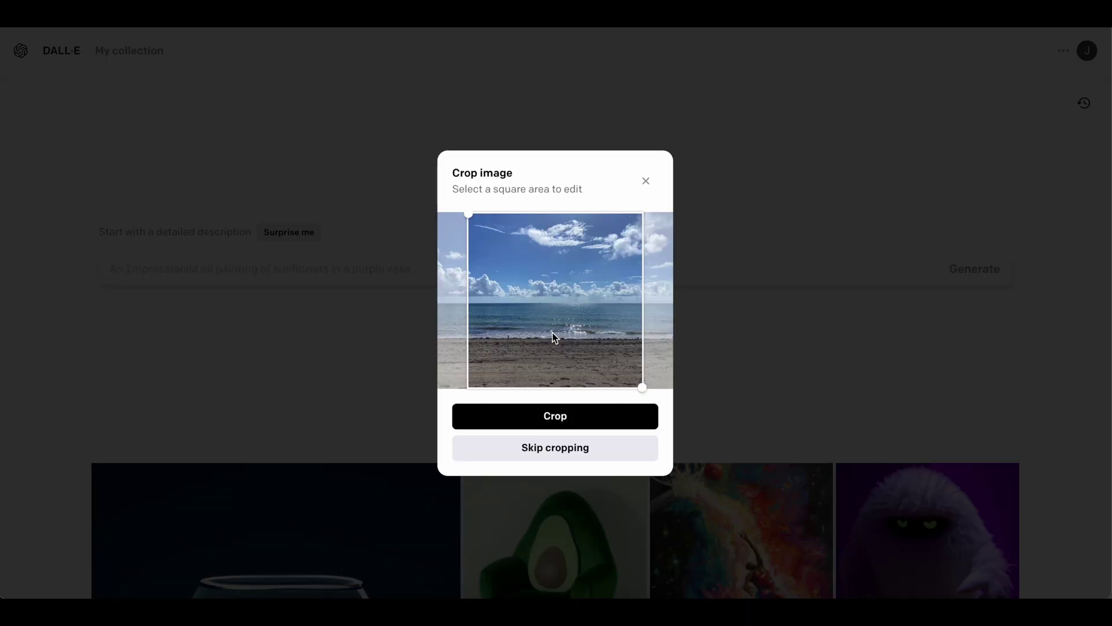
# Crop the beach photo to a square and open it in the editor, undoing a test erase
pyautogui.moveTo(515, 292); pyautogui.dragTo(540, 295)
pyautogui.click(539, 415)
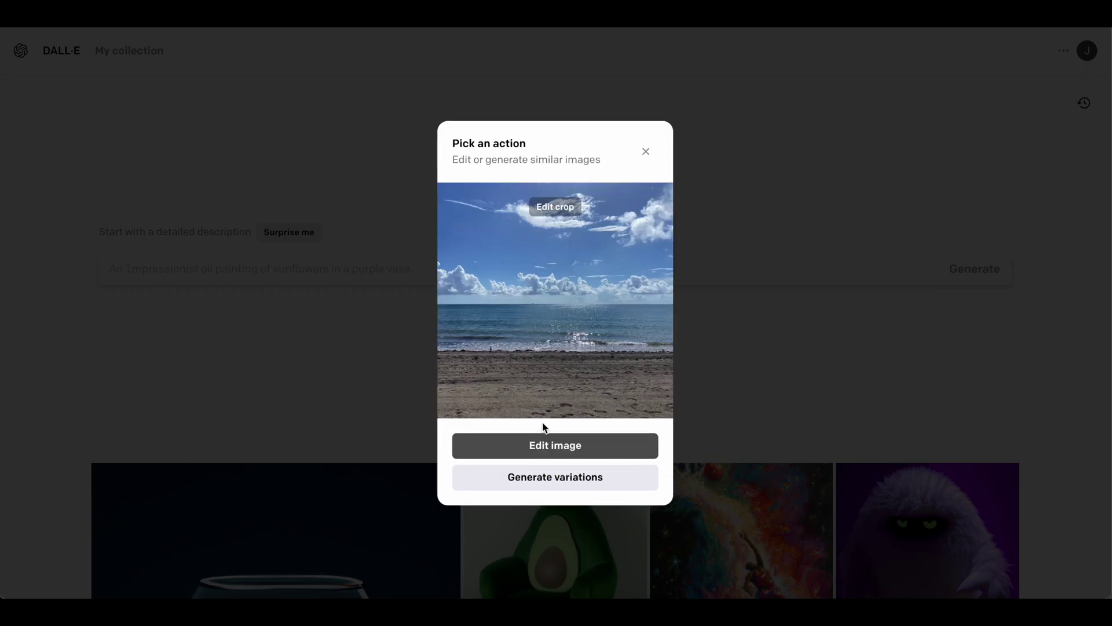
pyautogui.click(557, 454)
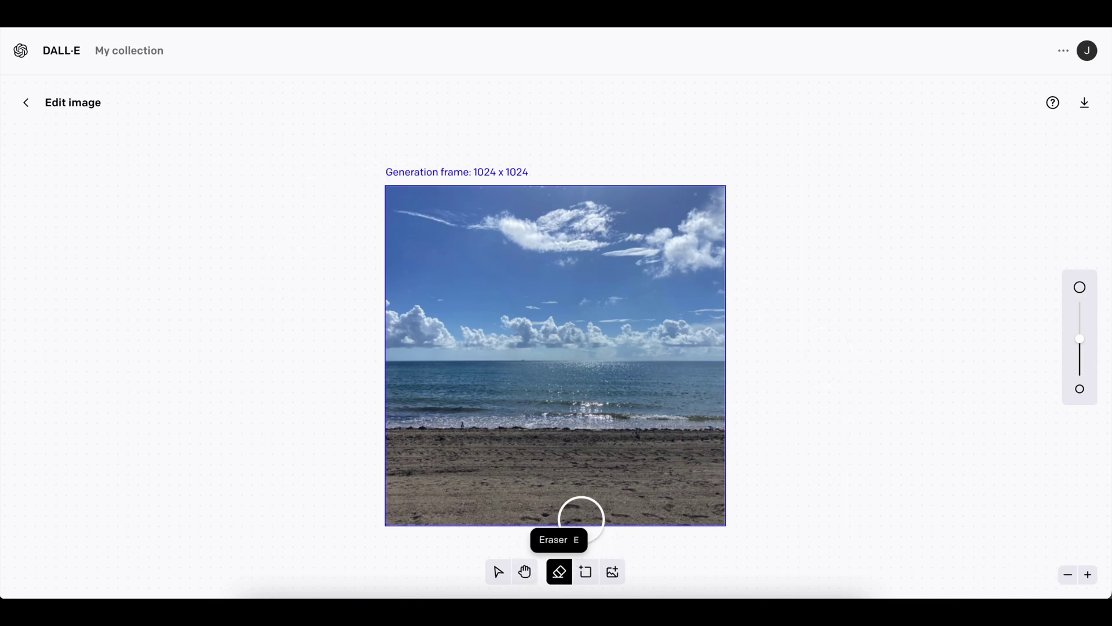
pyautogui.moveTo(560, 330)
pyautogui.mouseDown()
pyautogui.moveTo(556, 315)
pyautogui.moveTo(596, 339)
pyautogui.moveTo(559, 347)
pyautogui.mouseUp()
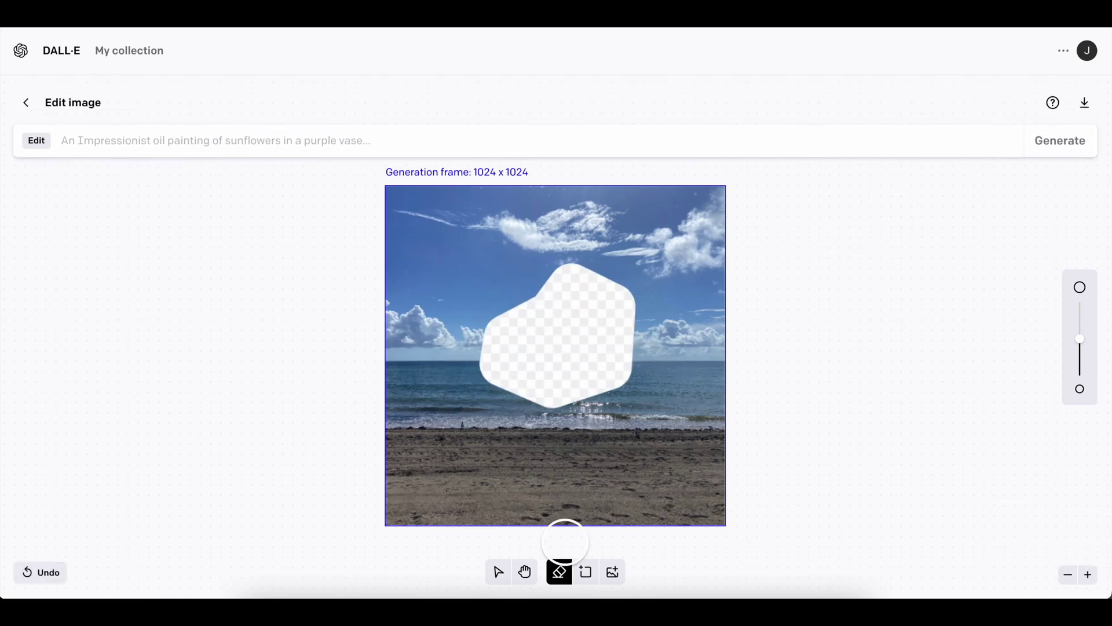
pyautogui.click(41, 572)
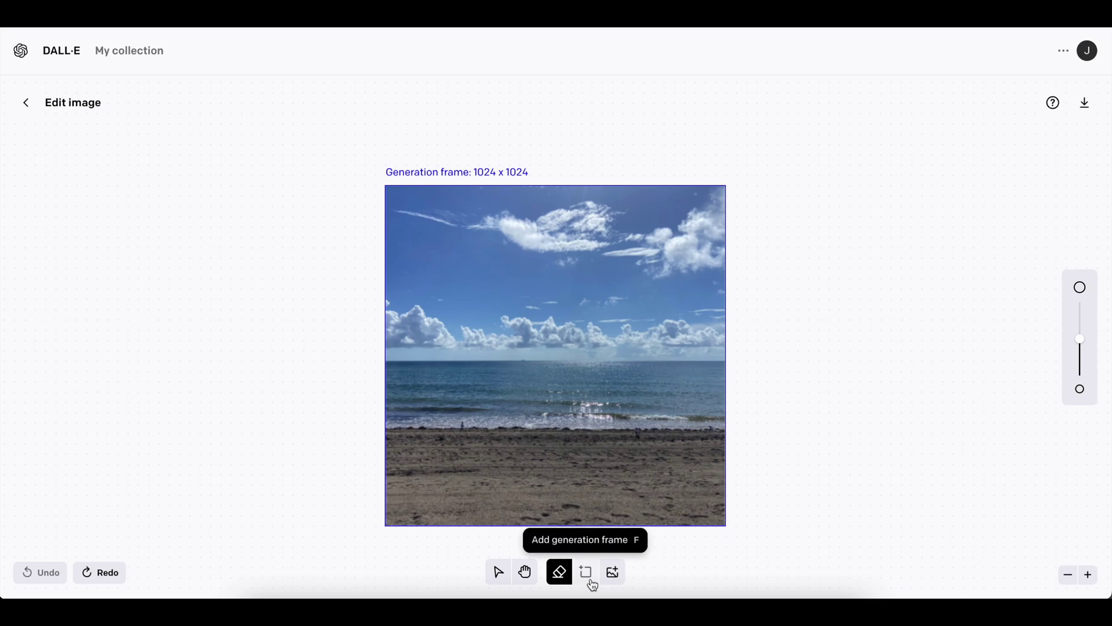
# Add a frame over the photo's right edge and generate 'a sandcastle on the beach modeling the white house'
pyautogui.click(586, 572)
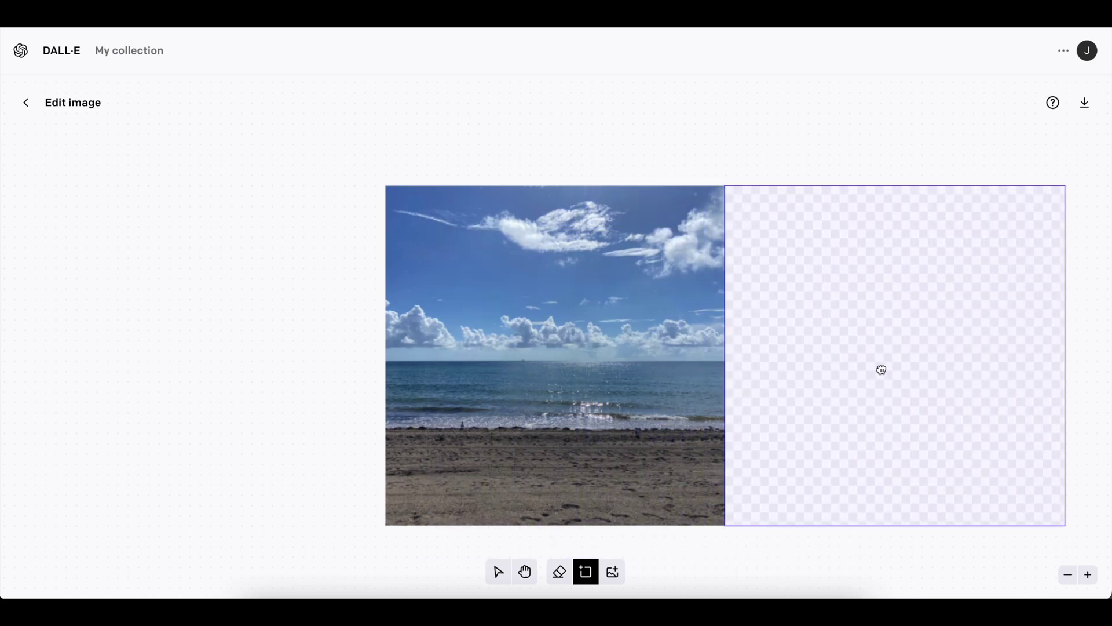
pyautogui.click(761, 383)
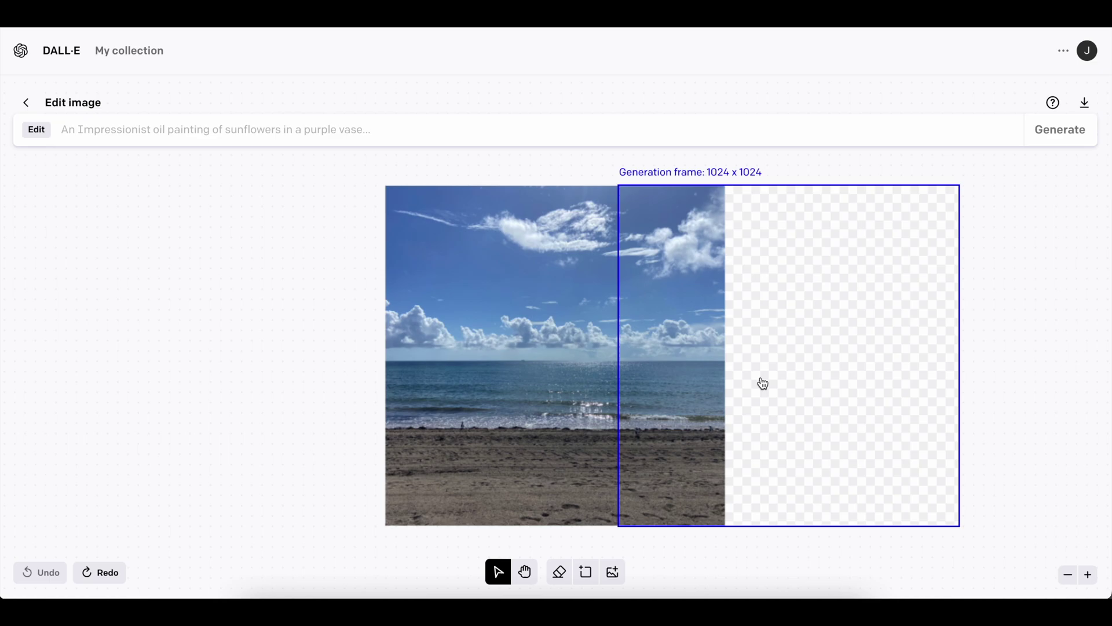
pyautogui.write('a ')
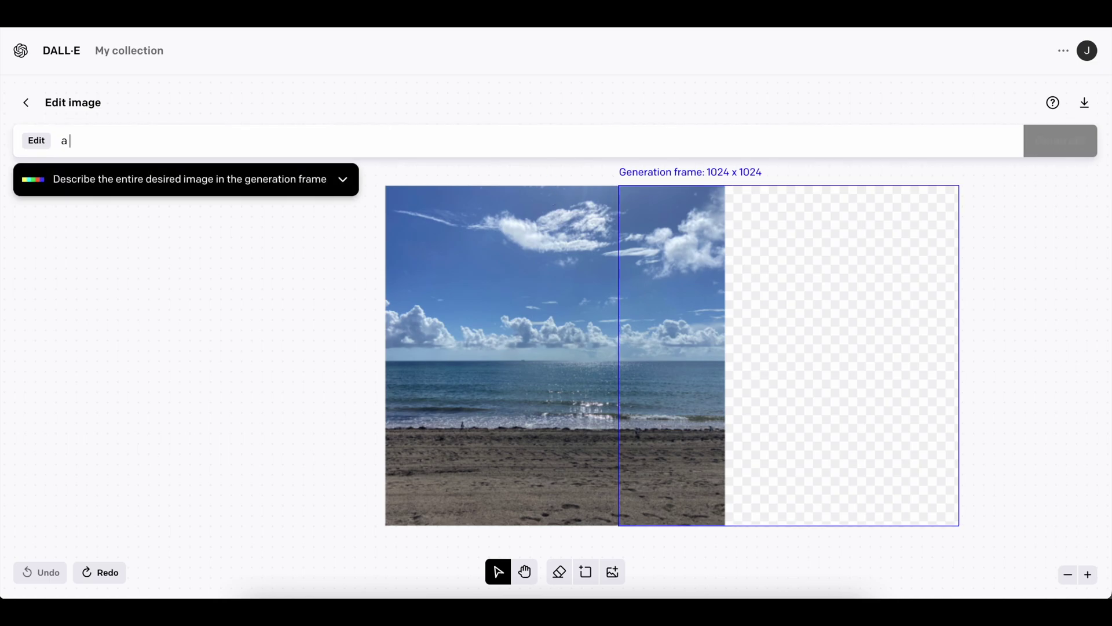
pyautogui.write('sandcastle on the beach')
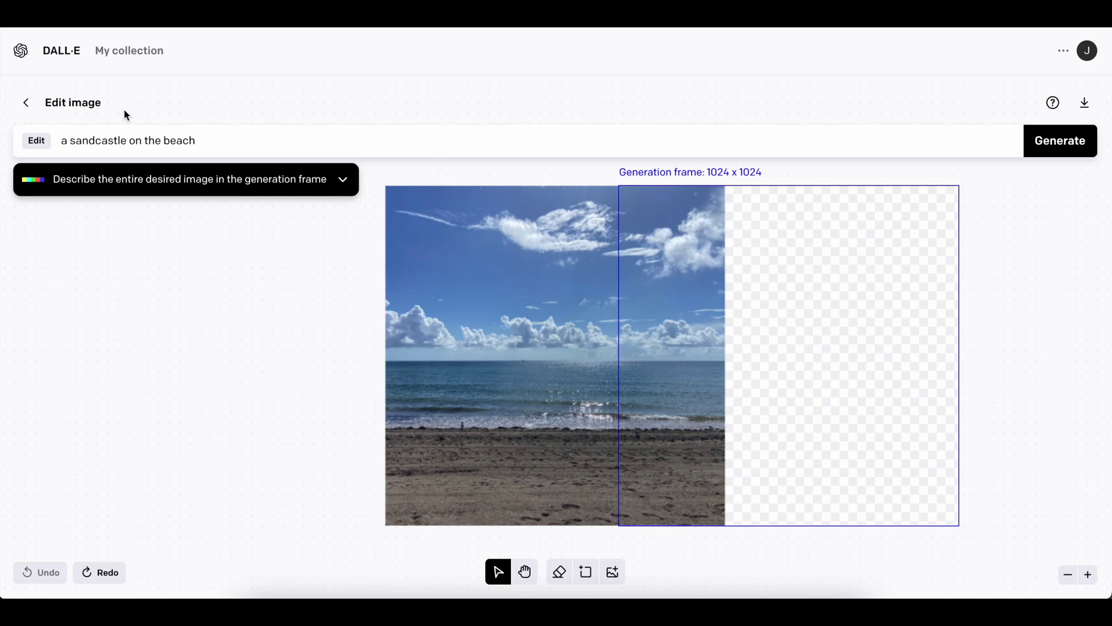
pyautogui.write('modeling t')
pyautogui.write('he white house')
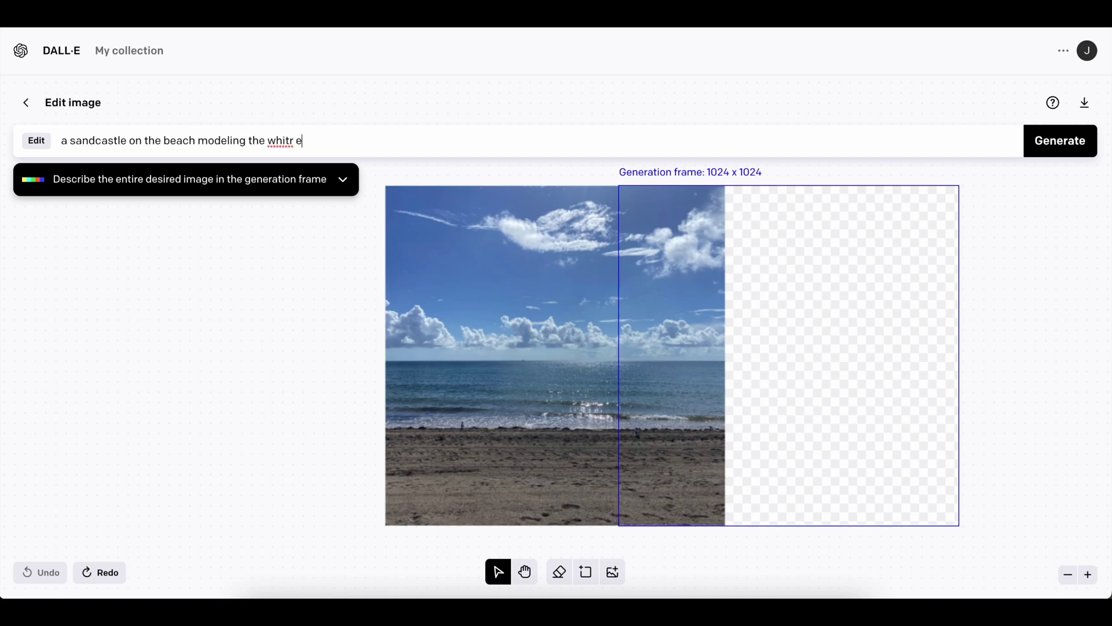
pyautogui.press('Return')
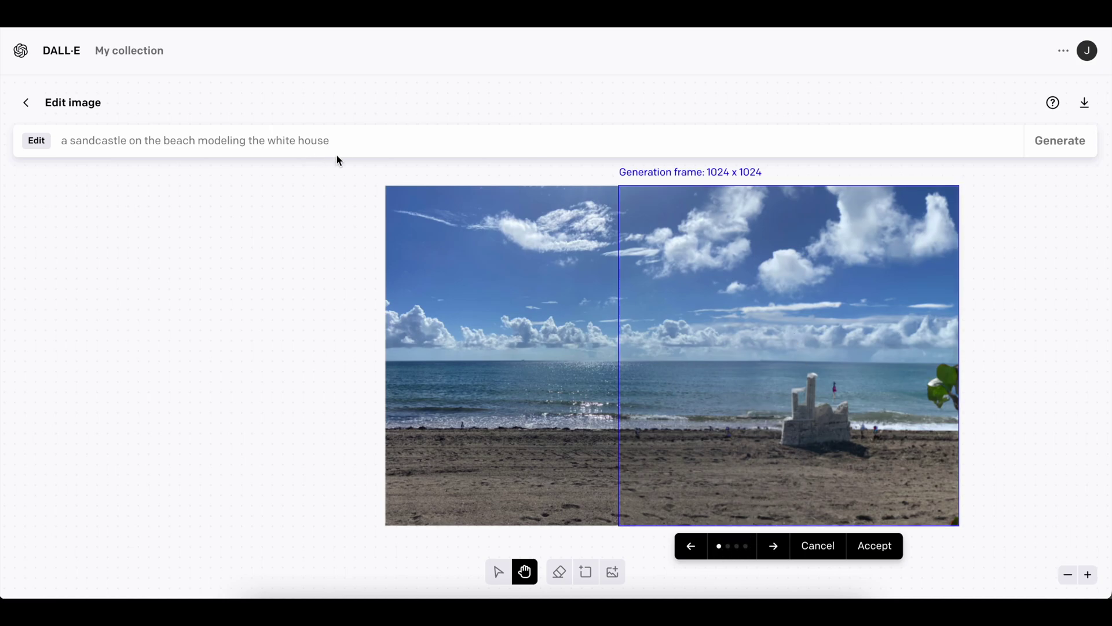
# Compare the four sandcastle variations and accept the third, White House–shaped sand house
pyautogui.click(772, 547)
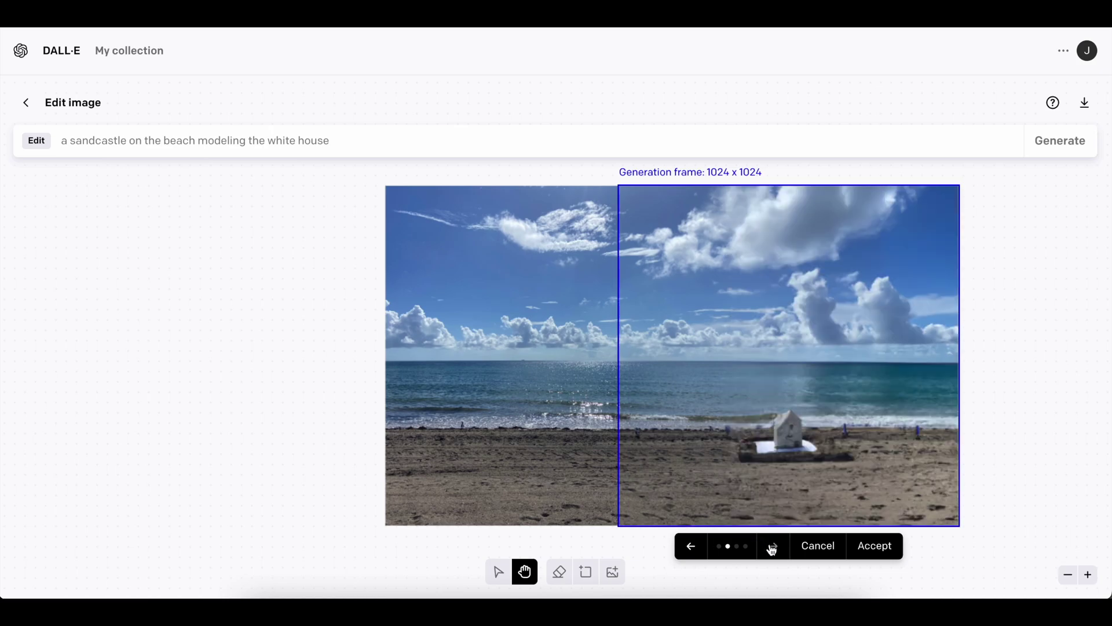
pyautogui.click(772, 547)
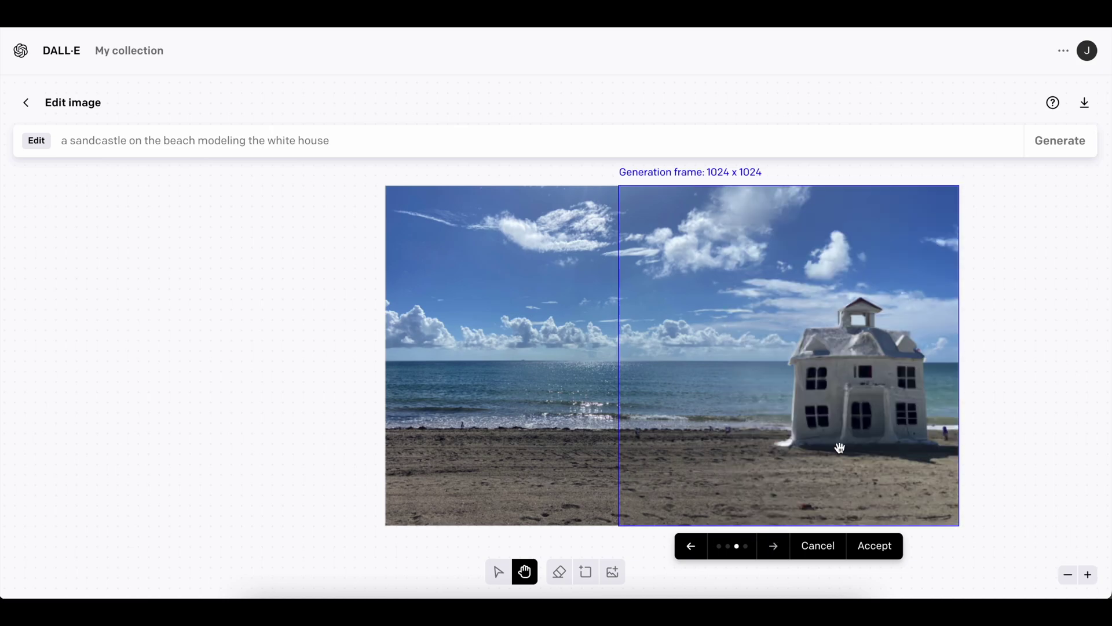
pyautogui.click(702, 552)
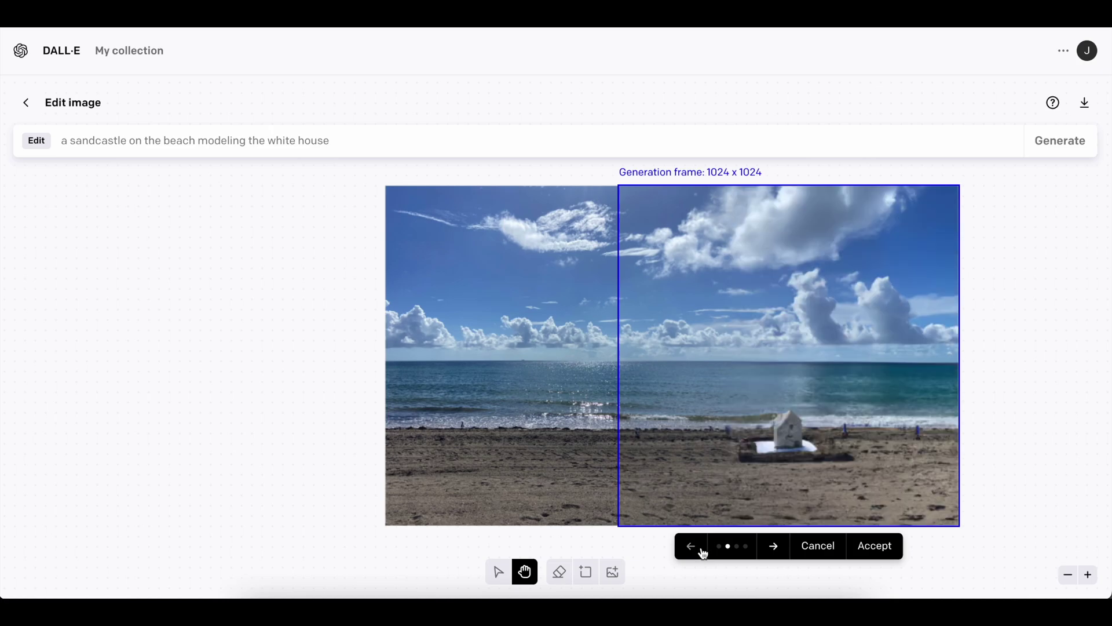
pyautogui.click(705, 548)
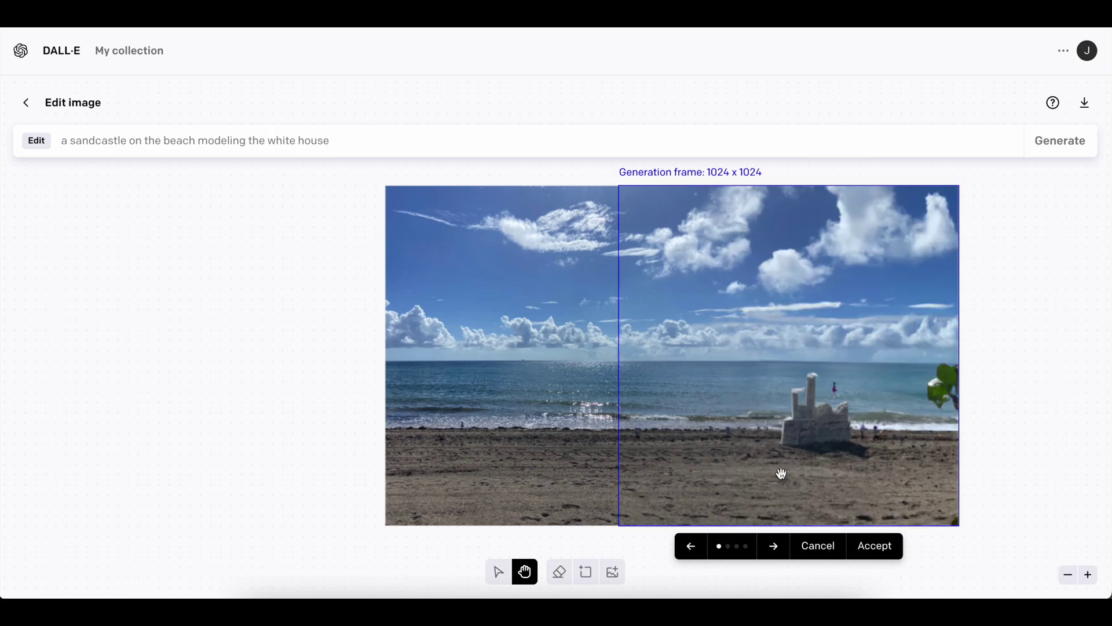
pyautogui.click(772, 545)
pyautogui.click(772, 546)
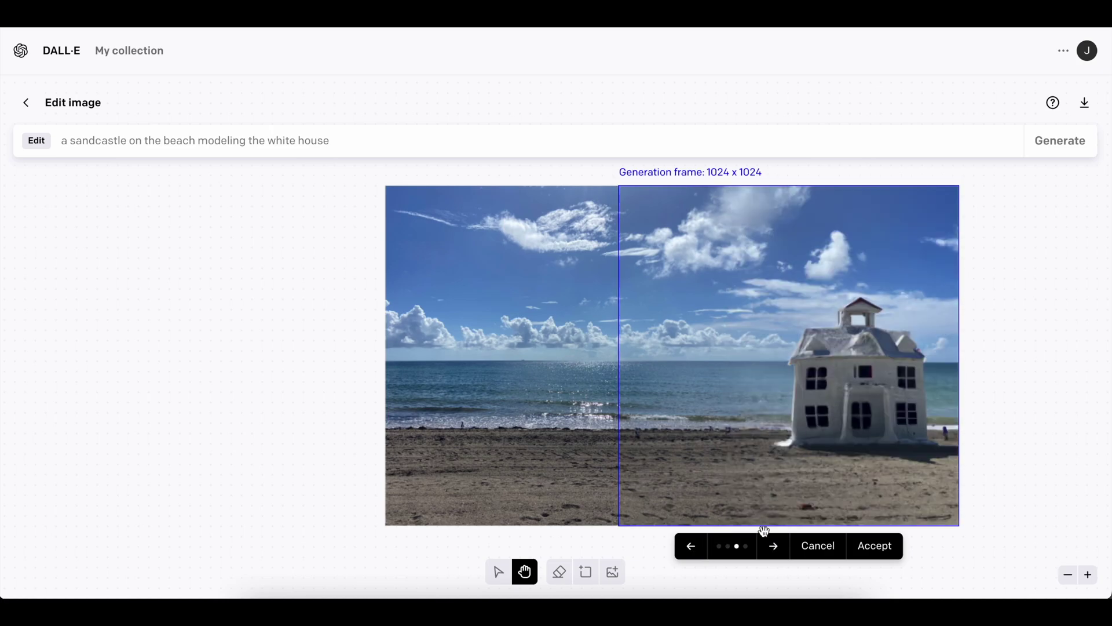
pyautogui.click(773, 547)
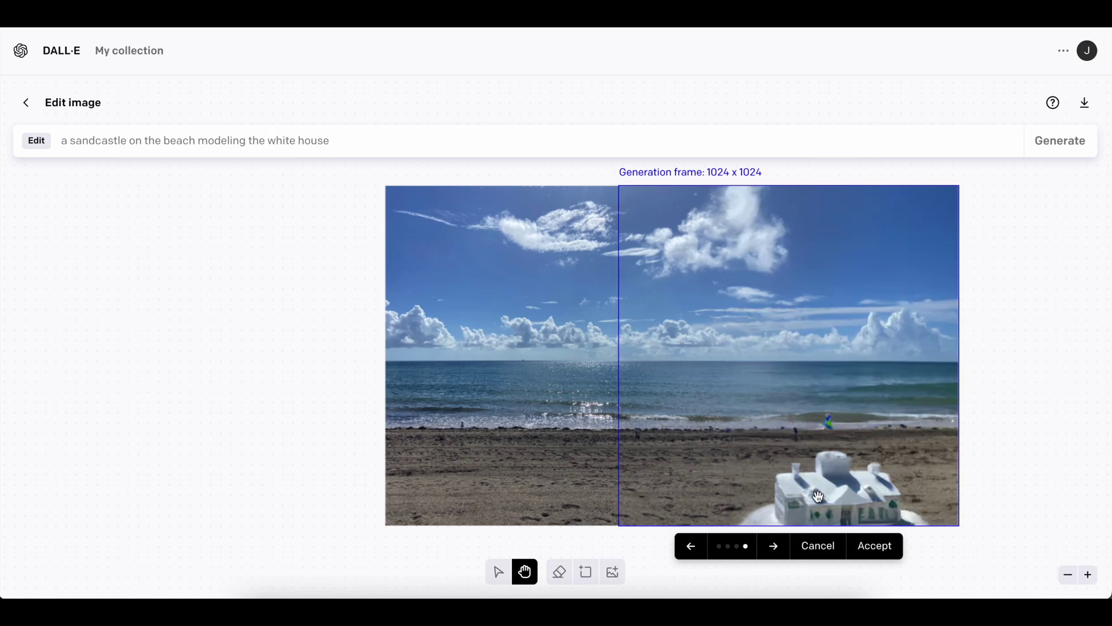
pyautogui.click(695, 550)
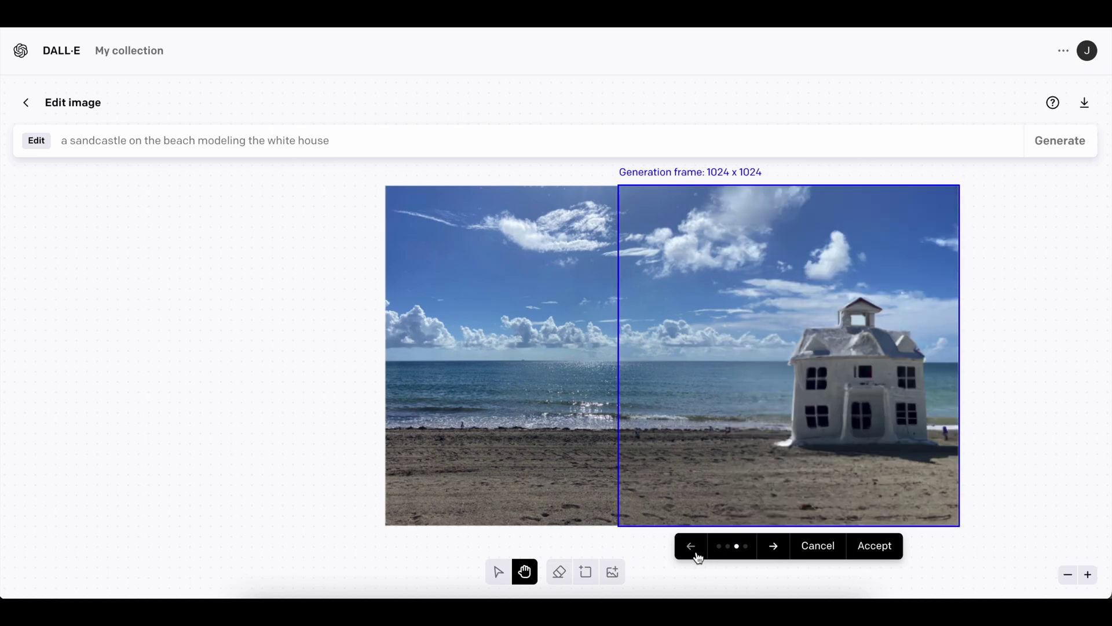
pyautogui.click(874, 545)
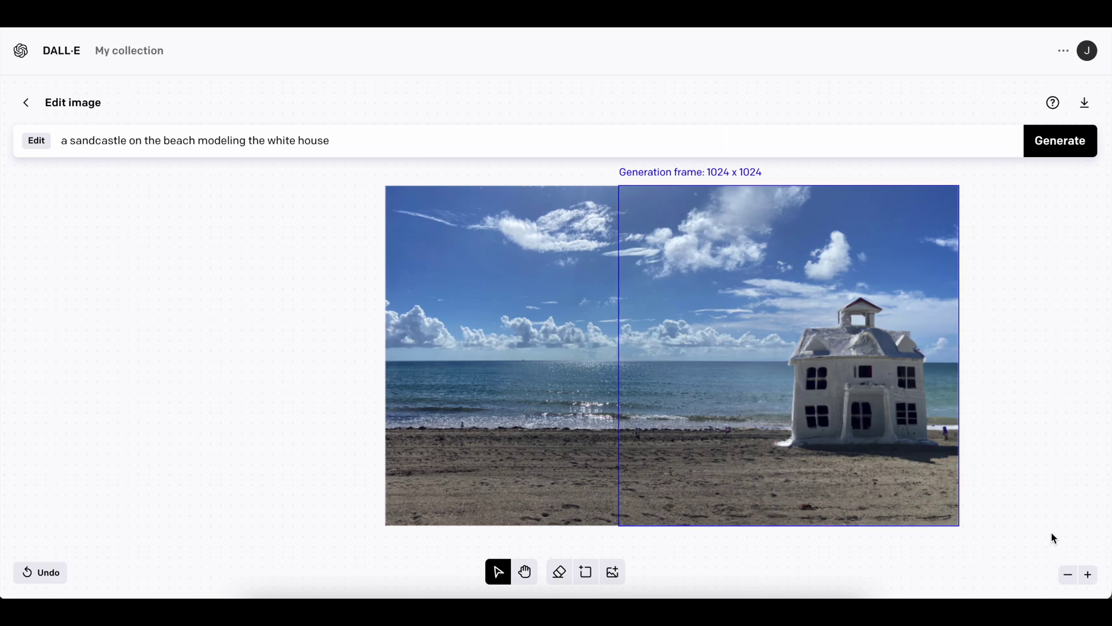
# Zoom out, add a frame above the top-right, and generate a rocket launching across the sky
pyautogui.click(1067, 574)
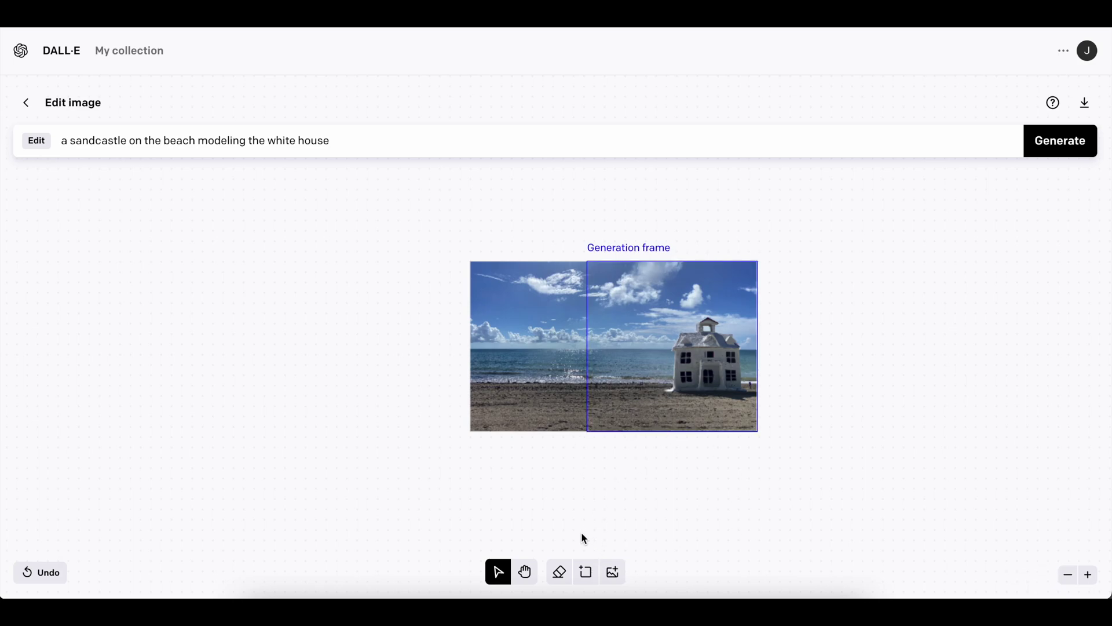
pyautogui.click(586, 571)
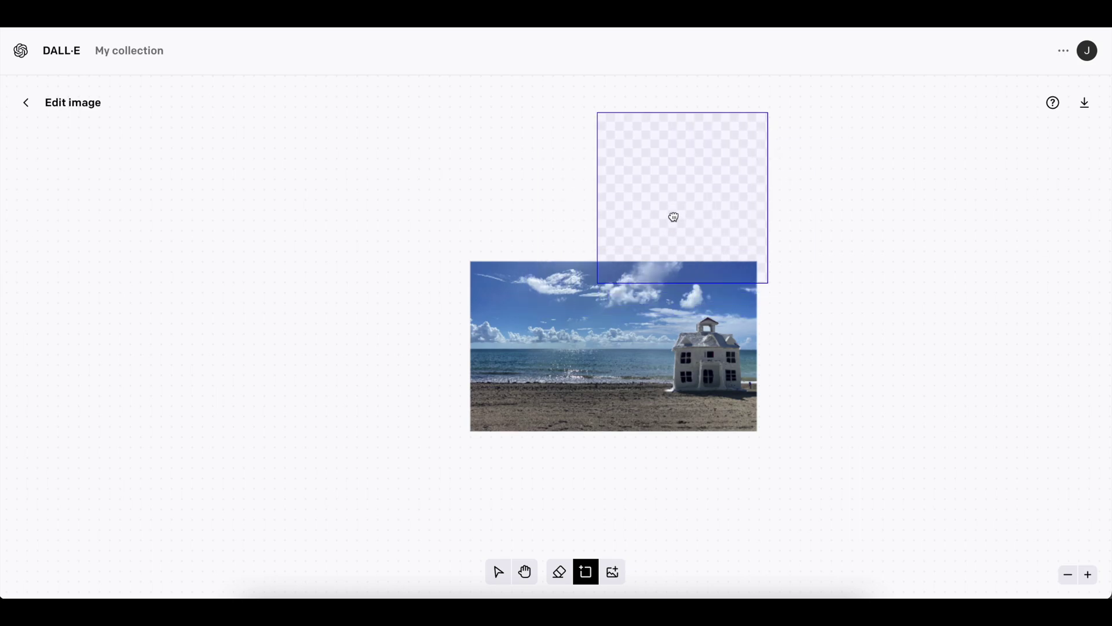
pyautogui.click(670, 194)
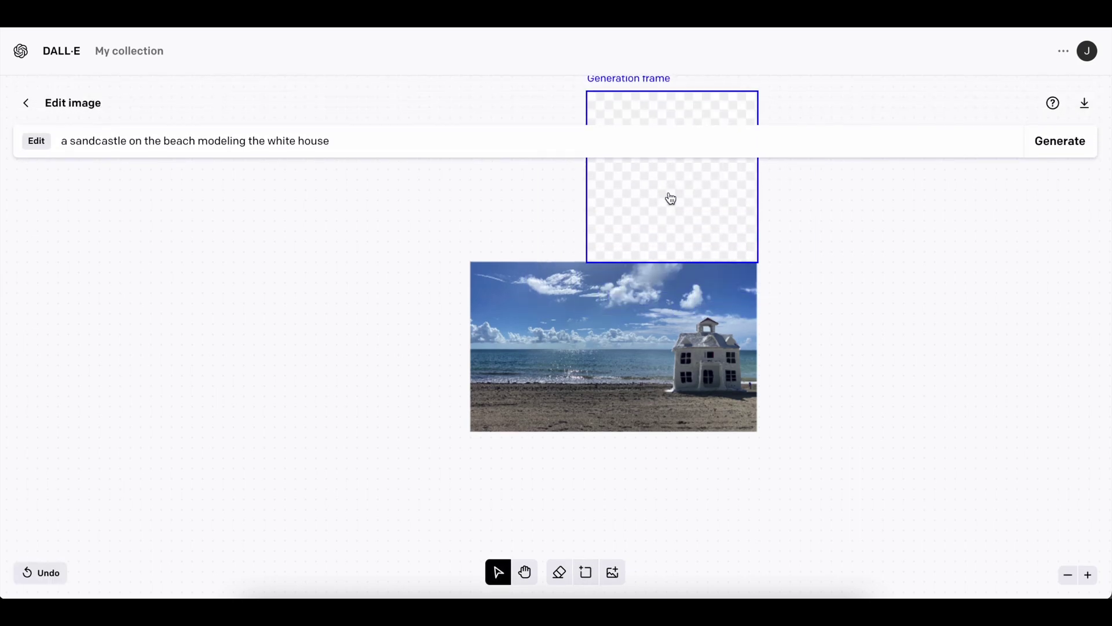
pyautogui.hotkey('ctrl', 'a')
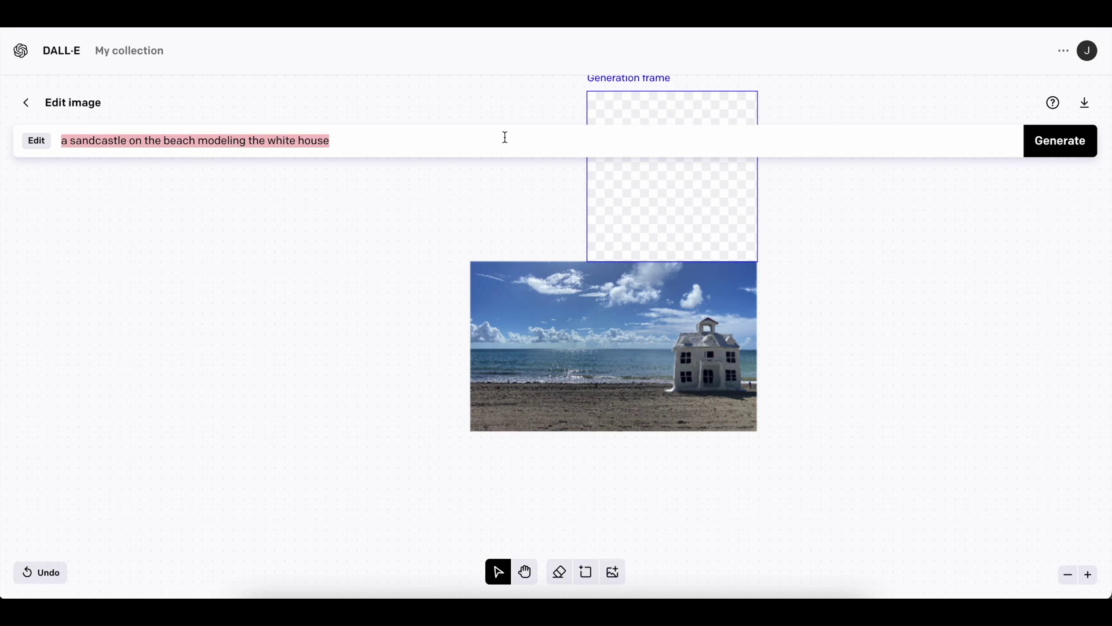
pyautogui.write('a rocket')
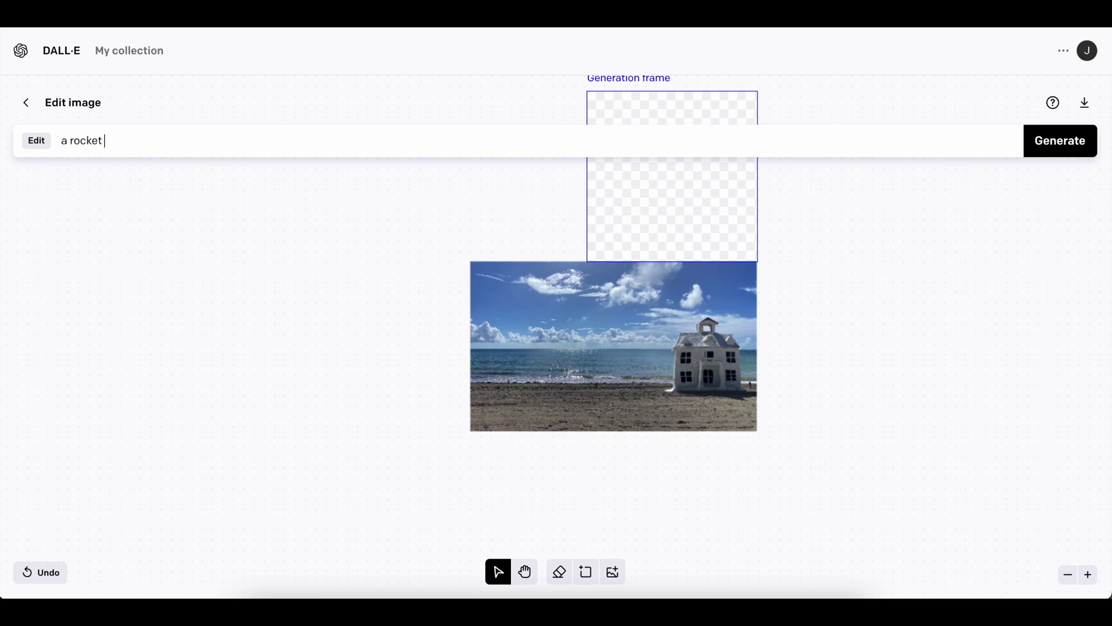
pyautogui.write(' getting launched ac')
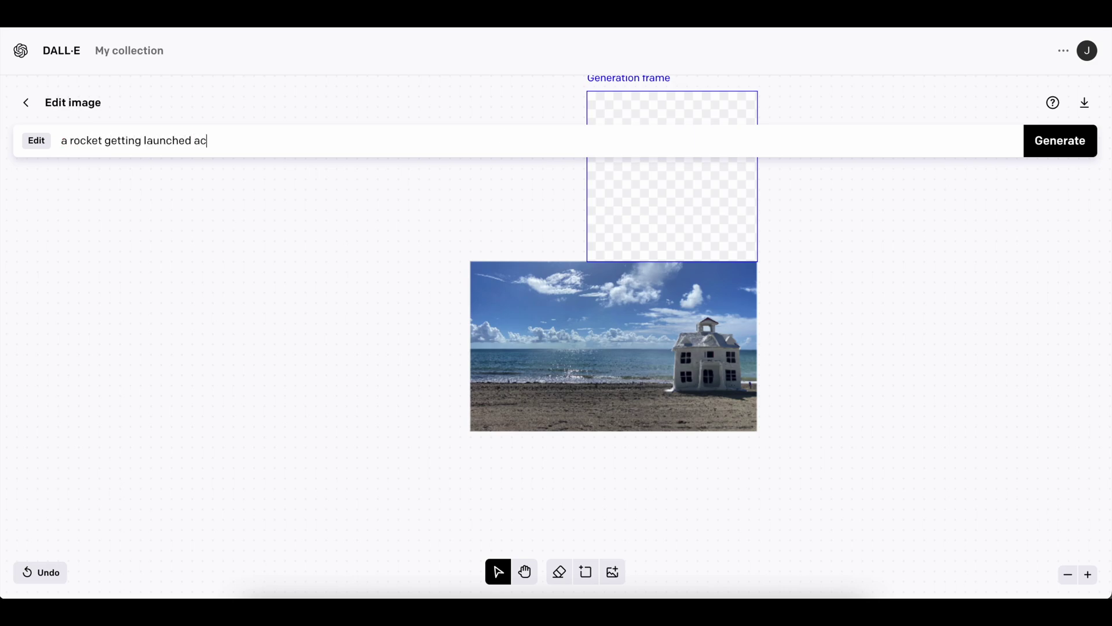
pyautogui.write('ross the sky into space')
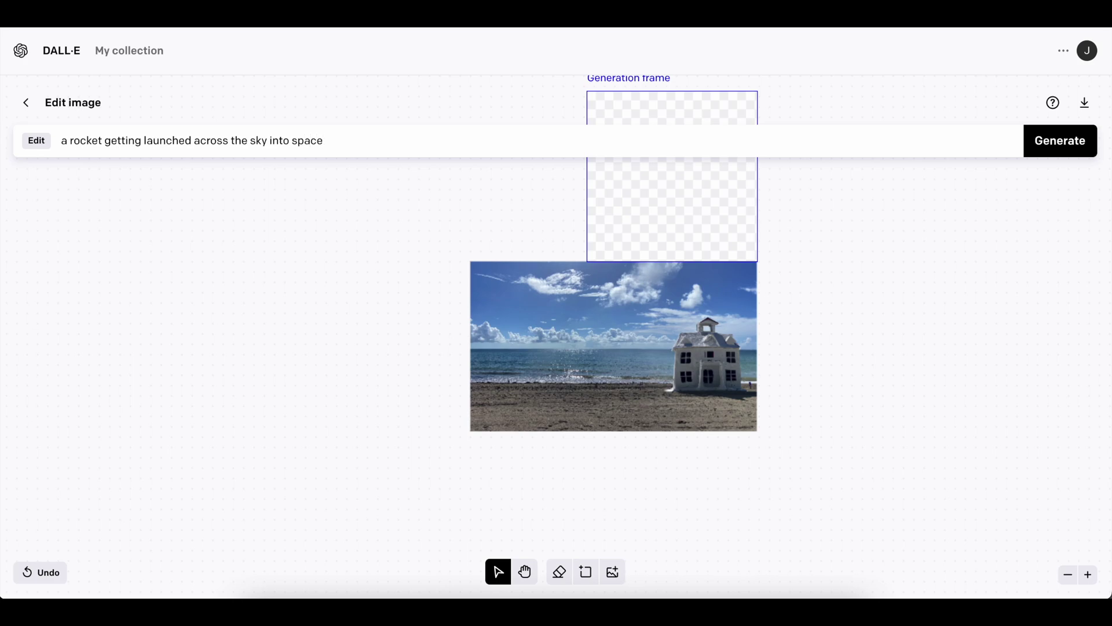
pyautogui.press('Return')
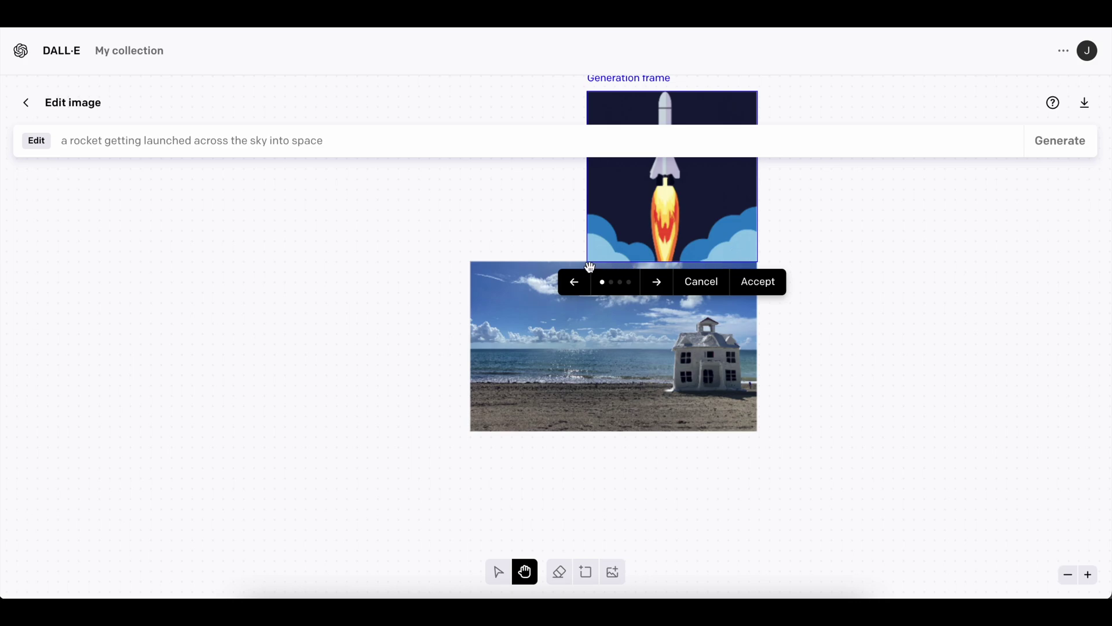
# Preview the second through fourth rocket variations, then discard them
pyautogui.click(656, 281)
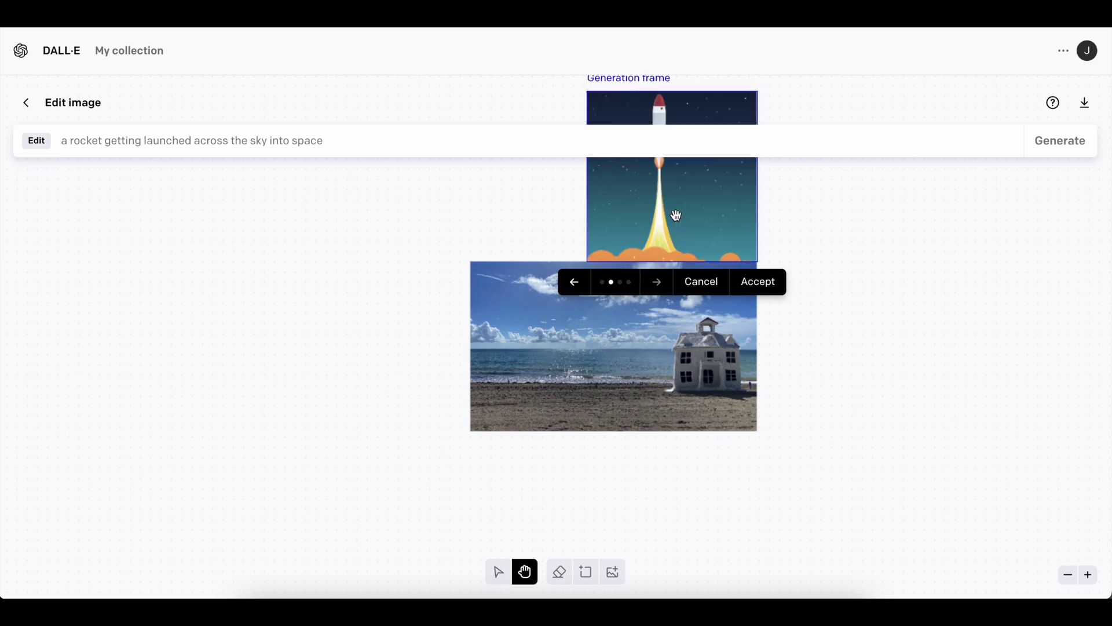
pyautogui.click(657, 281)
pyautogui.click(656, 281)
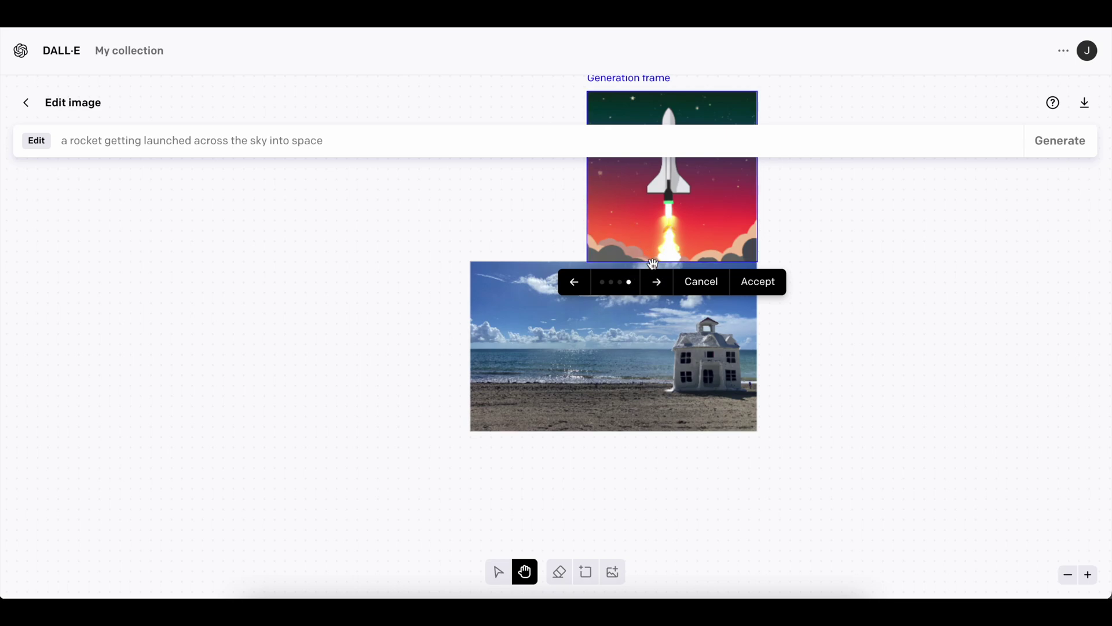
pyautogui.click(708, 287)
# Browse the rocket variants in view and accept the launch variant above the sand house
pyautogui.moveTo(707, 236); pyautogui.dragTo(665, 318)
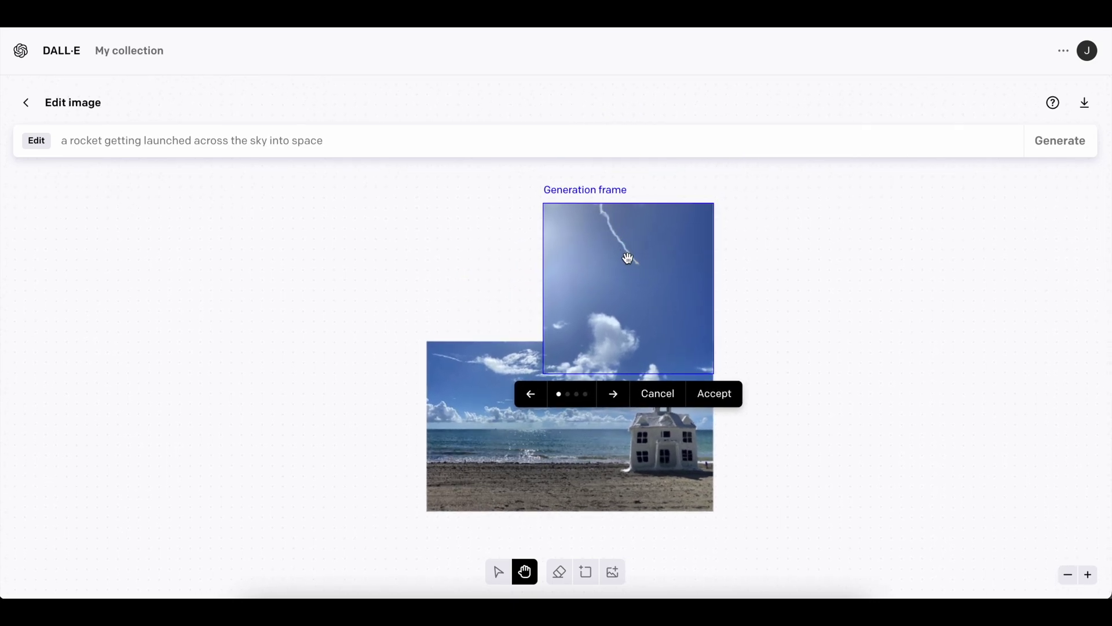
pyautogui.click(612, 395)
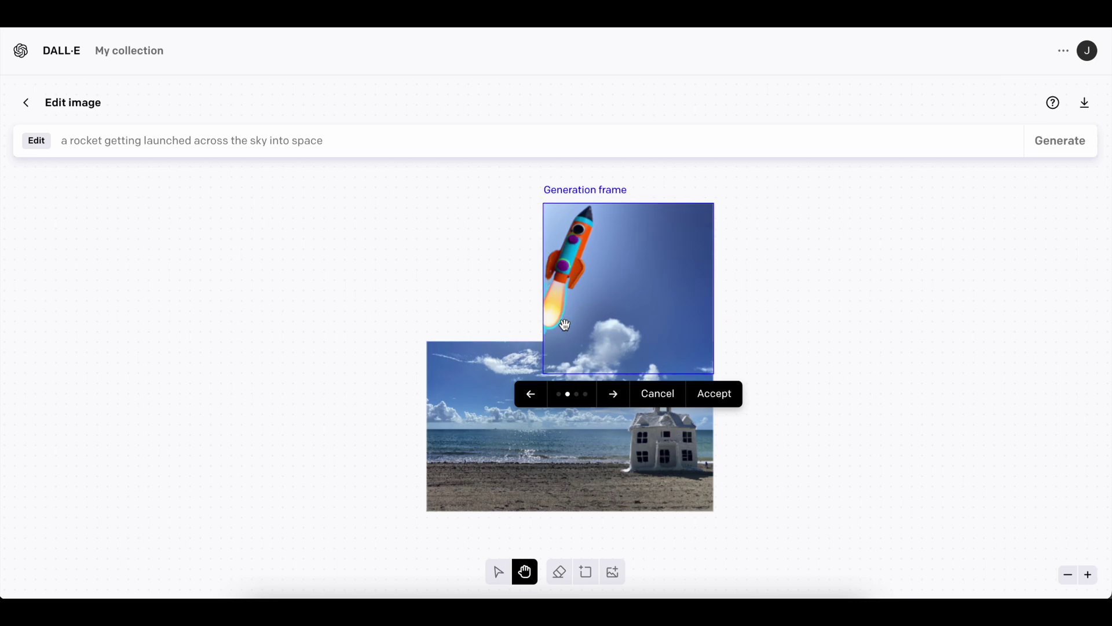
pyautogui.click(616, 396)
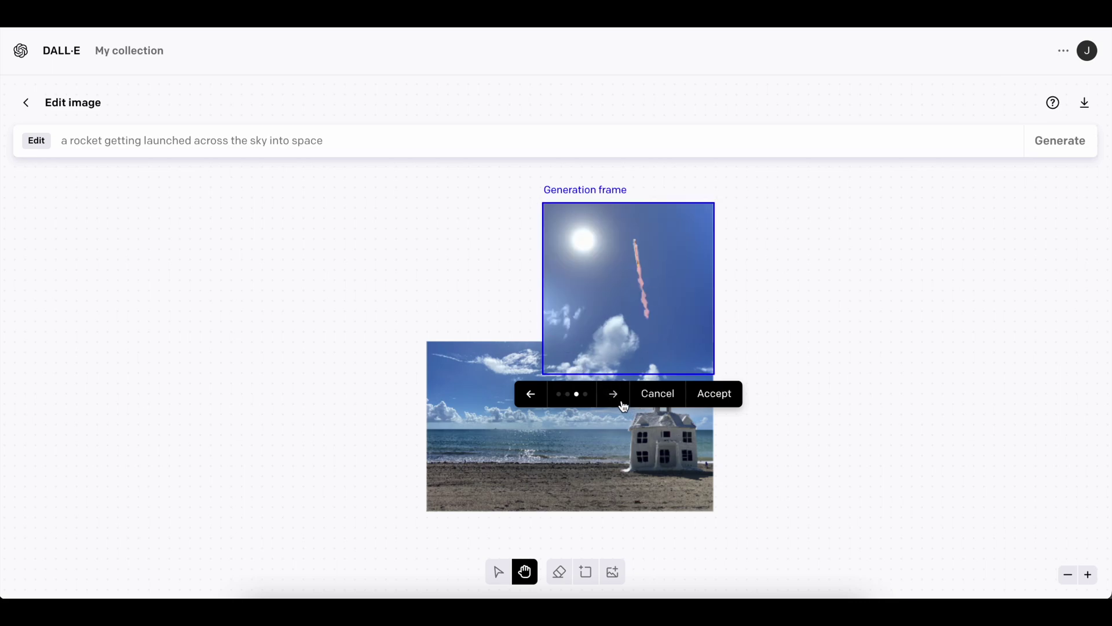
pyautogui.click(619, 400)
pyautogui.click(532, 397)
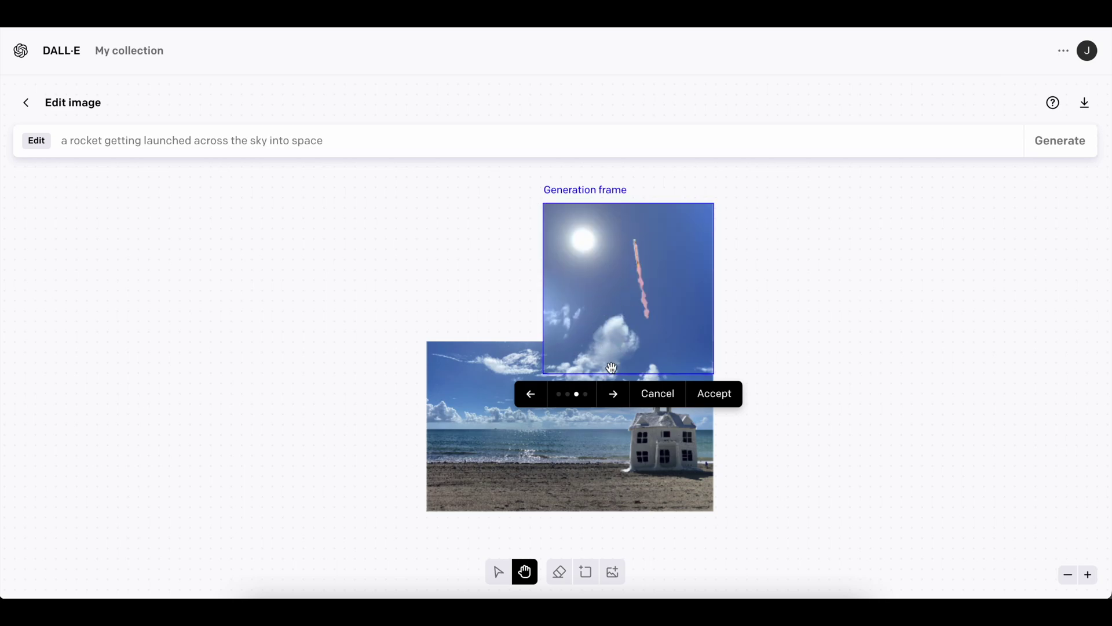
pyautogui.click(616, 402)
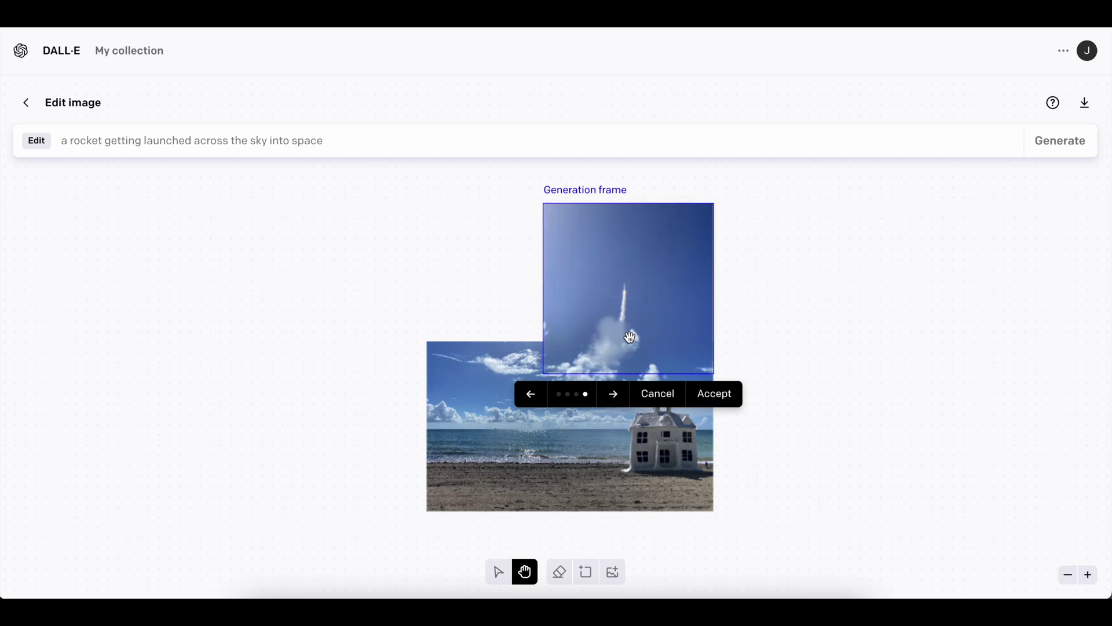
pyautogui.click(713, 394)
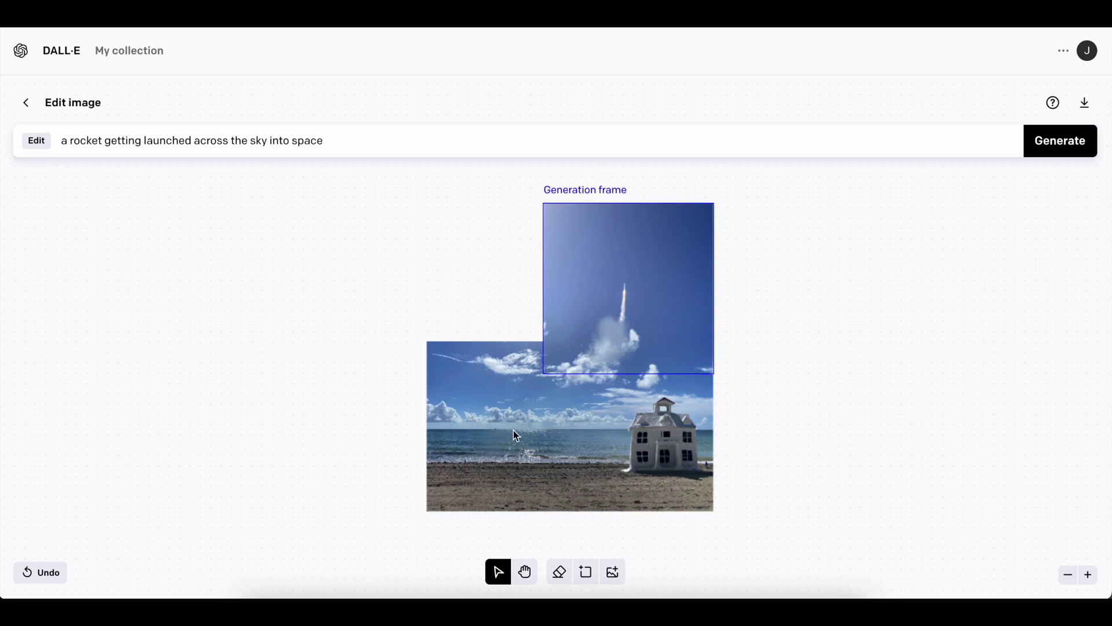
# Generate a ladder from heaven in a top-left frame and accept the third variant
pyautogui.click(559, 570)
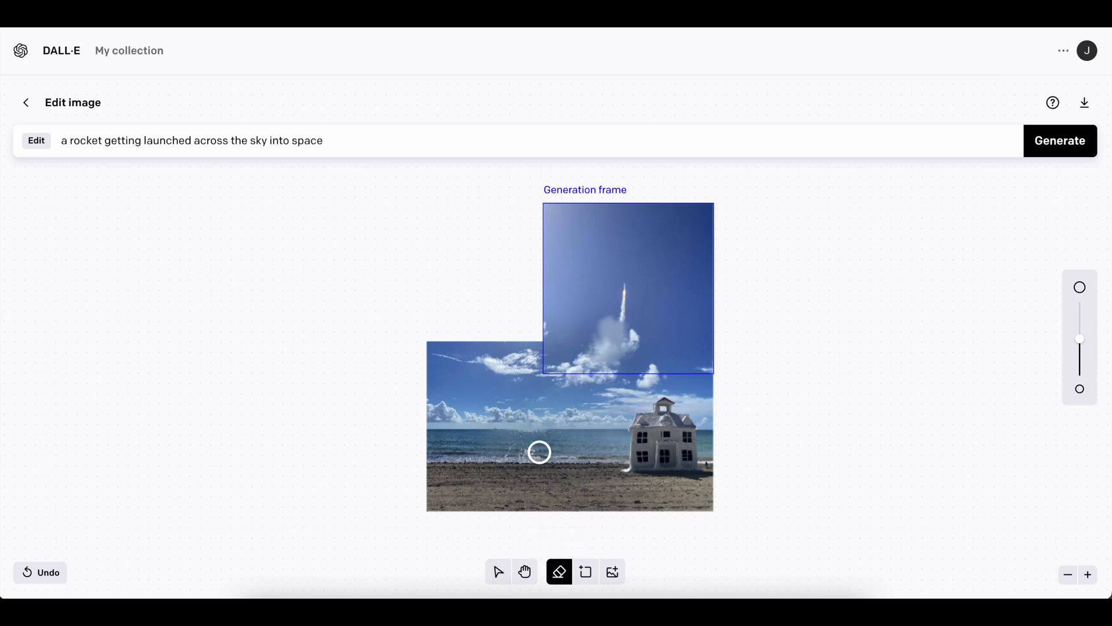
pyautogui.click(585, 572)
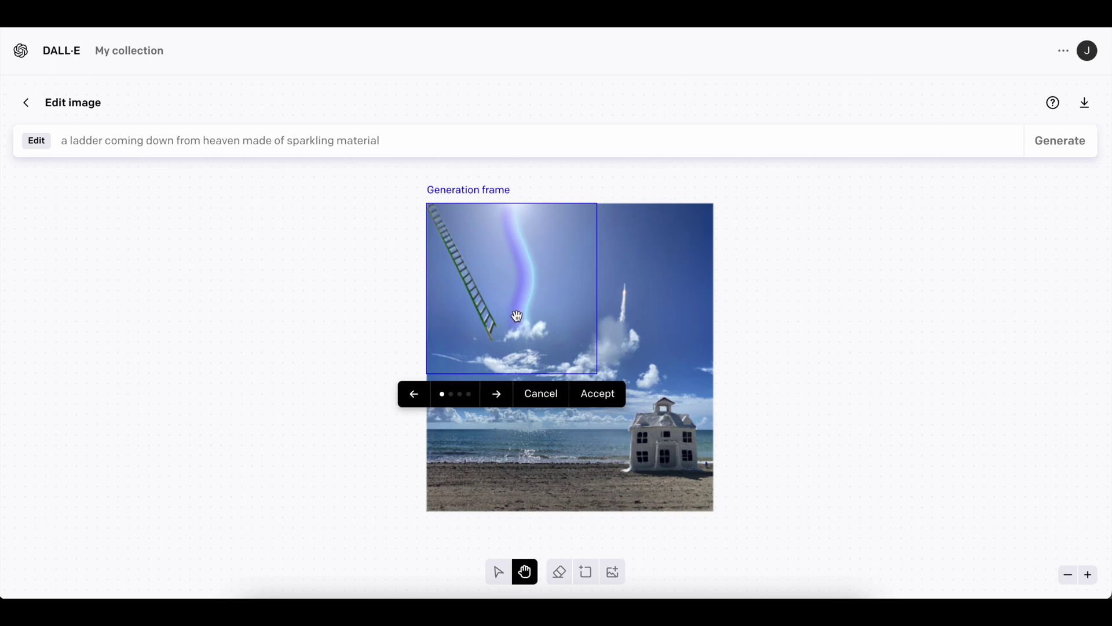
pyautogui.click(499, 398)
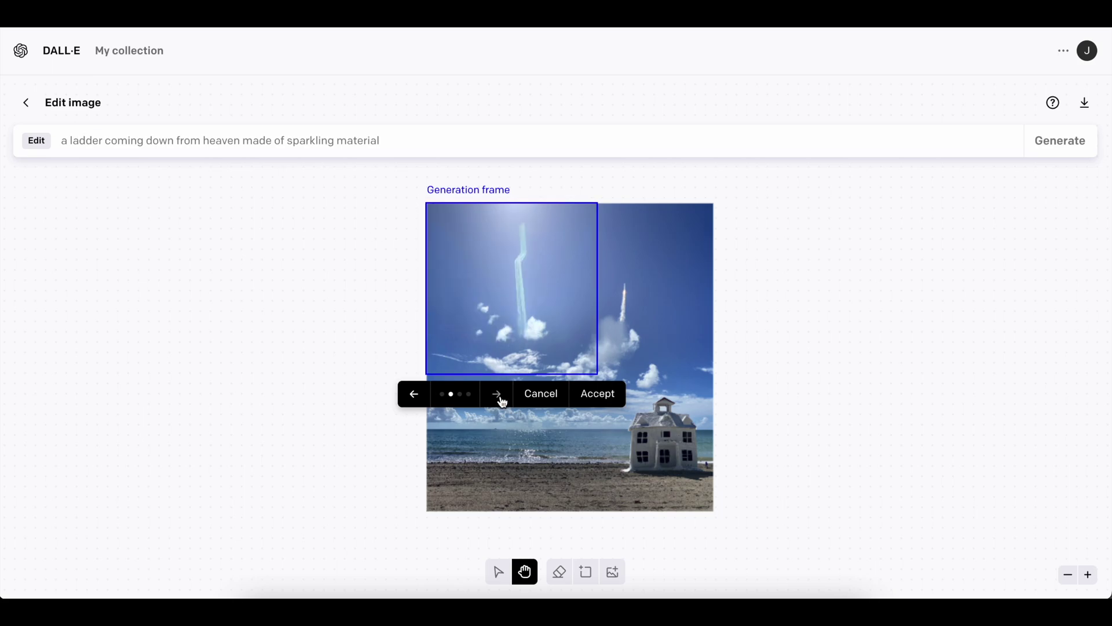
pyautogui.click(500, 398)
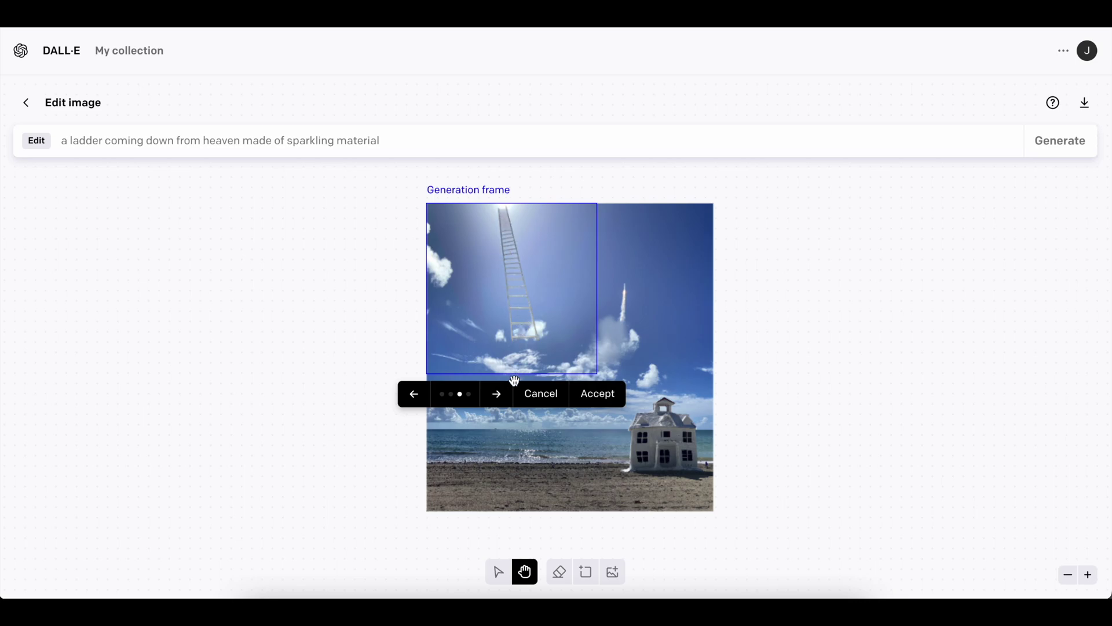
pyautogui.click(500, 394)
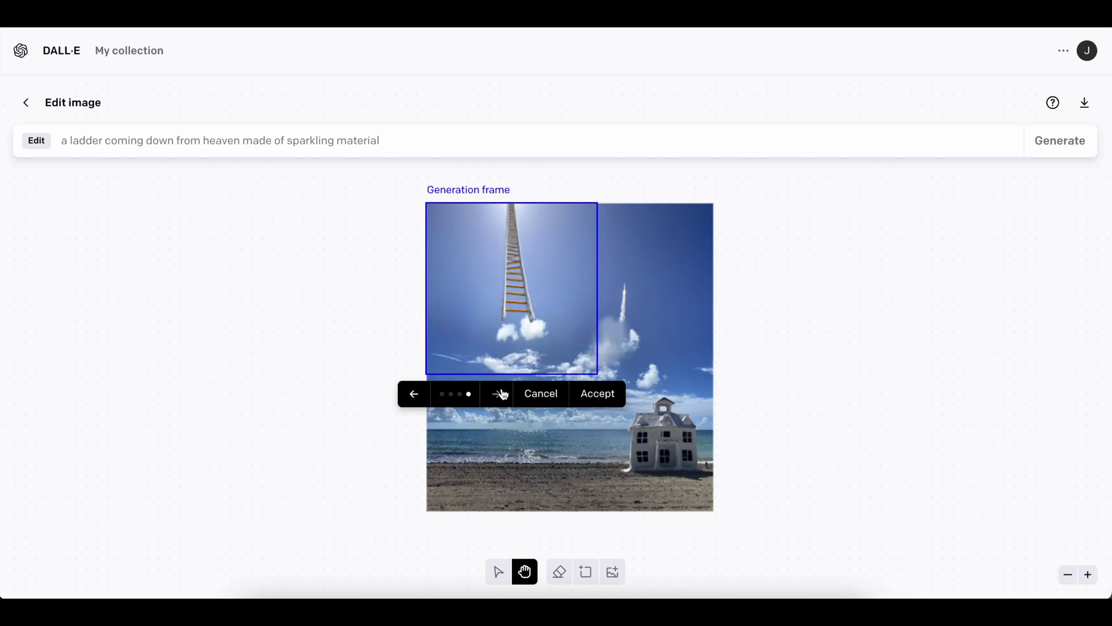
pyautogui.click(413, 394)
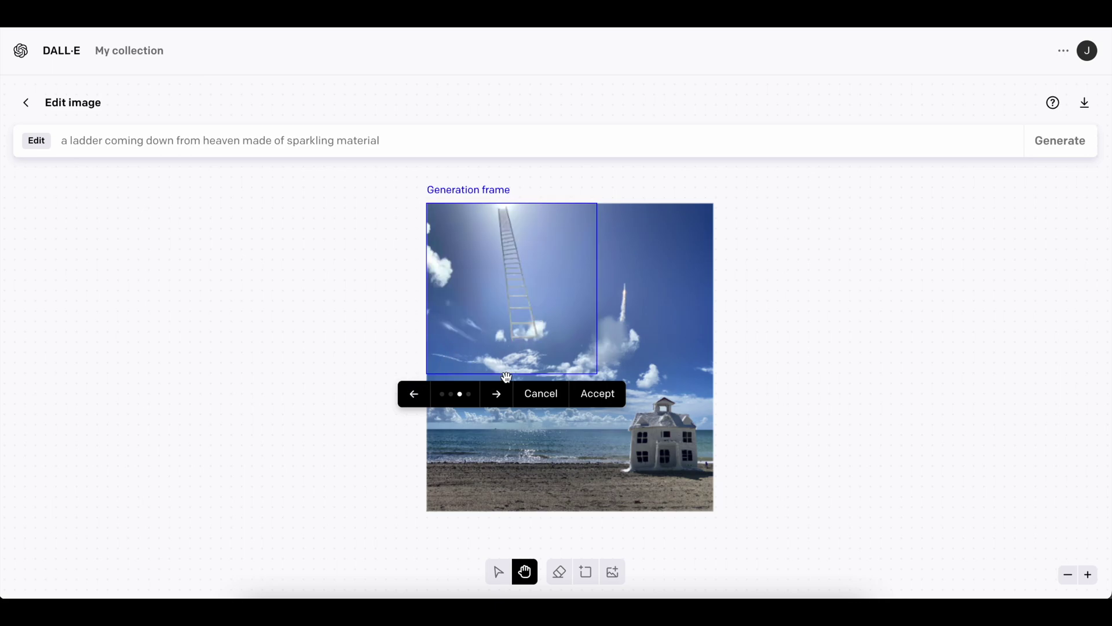
pyautogui.click(590, 396)
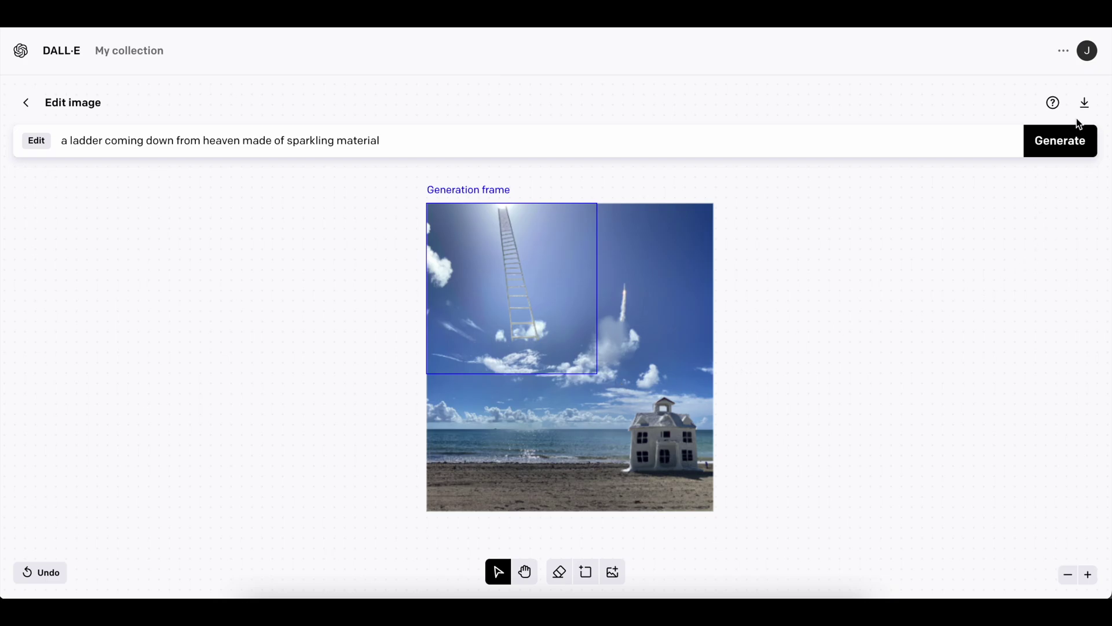
# Download the finished beach image and inspect the saved PNG in the preview
pyautogui.click(1084, 102)
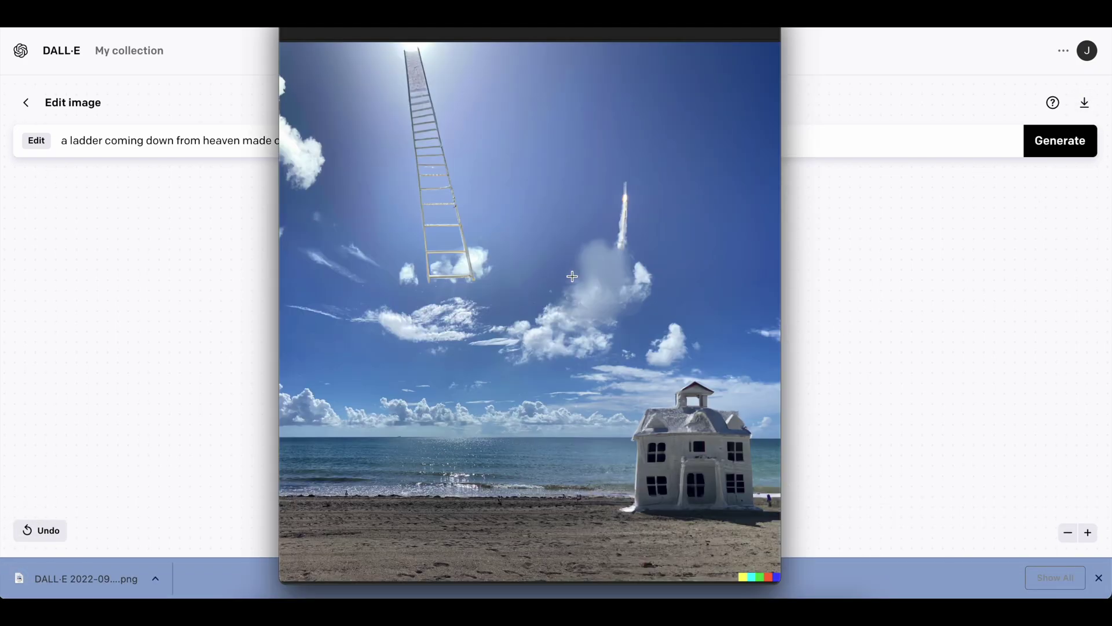
pyautogui.scroll(5, 398, 502)
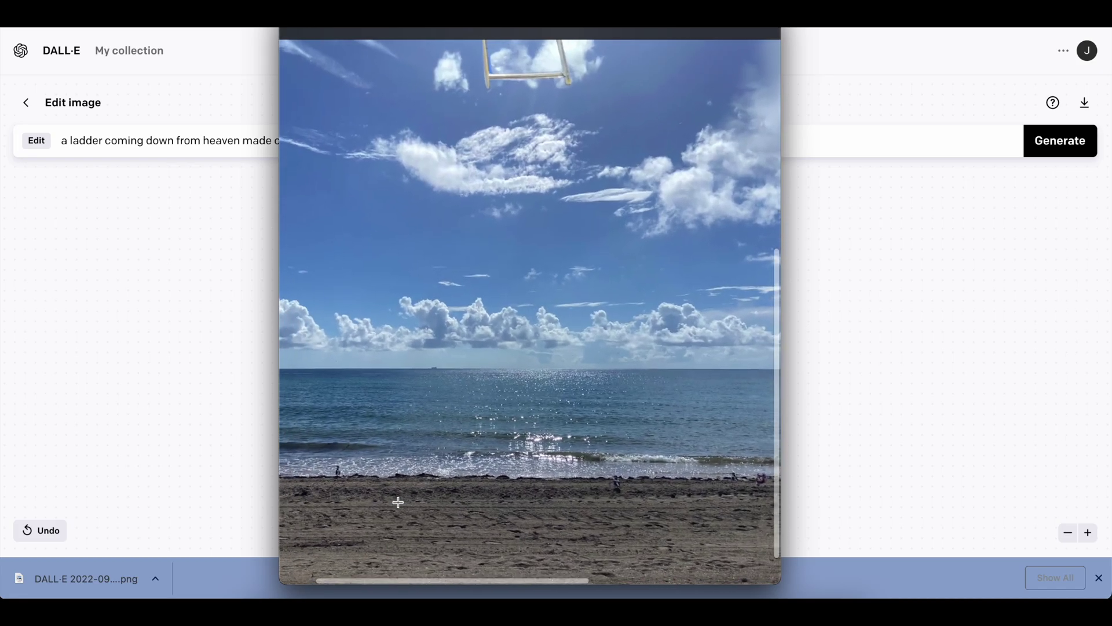
pyautogui.hscroll(5, 398, 501)
pyautogui.hscroll(-2, 398, 502)
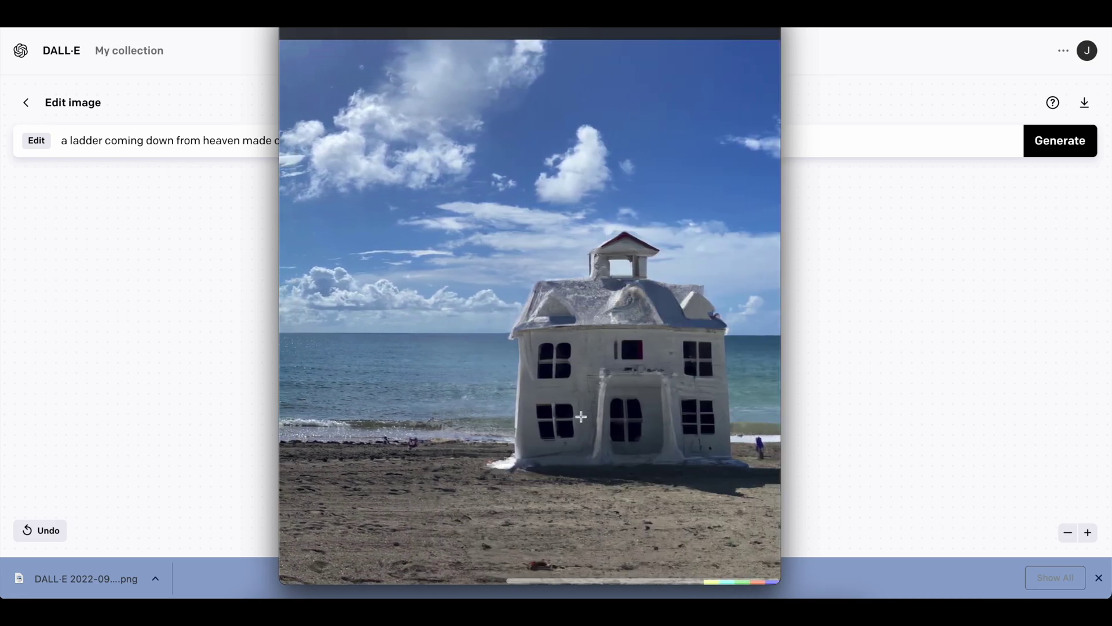
pyautogui.scroll(5, 578, 420)
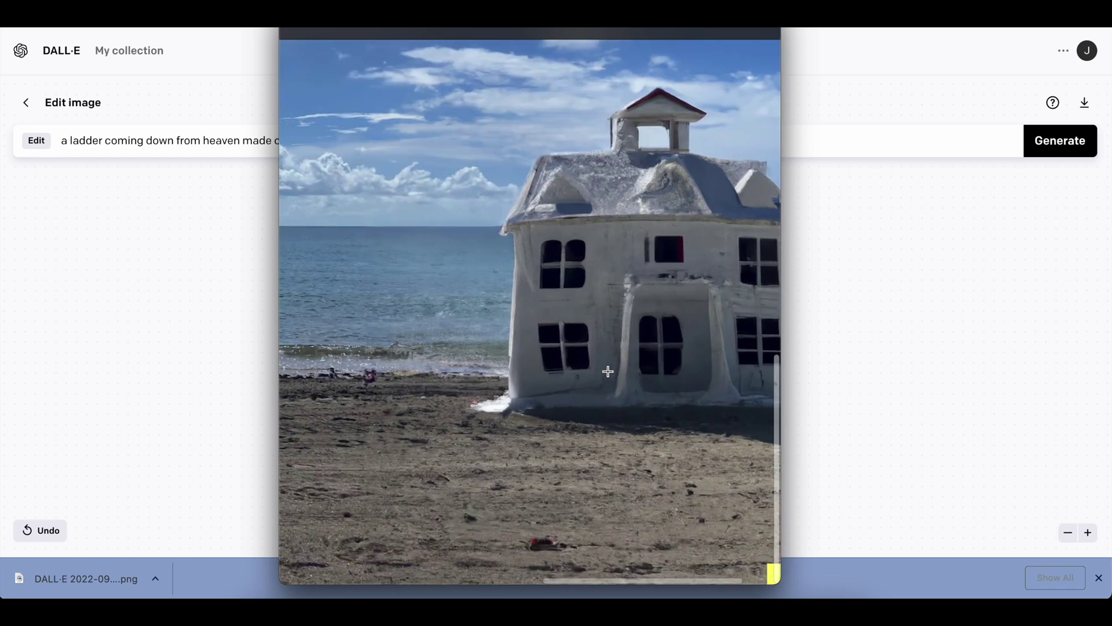
pyautogui.scroll(10, 516, 520)
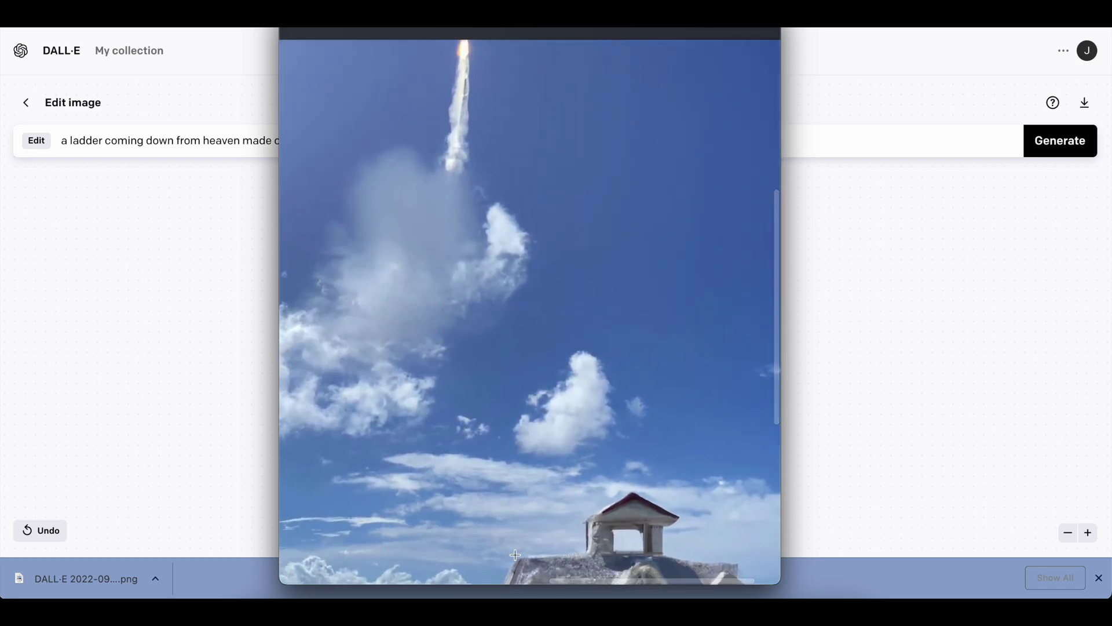
pyautogui.scroll(-3, 515, 555)
pyautogui.scroll(-5, 498, 308)
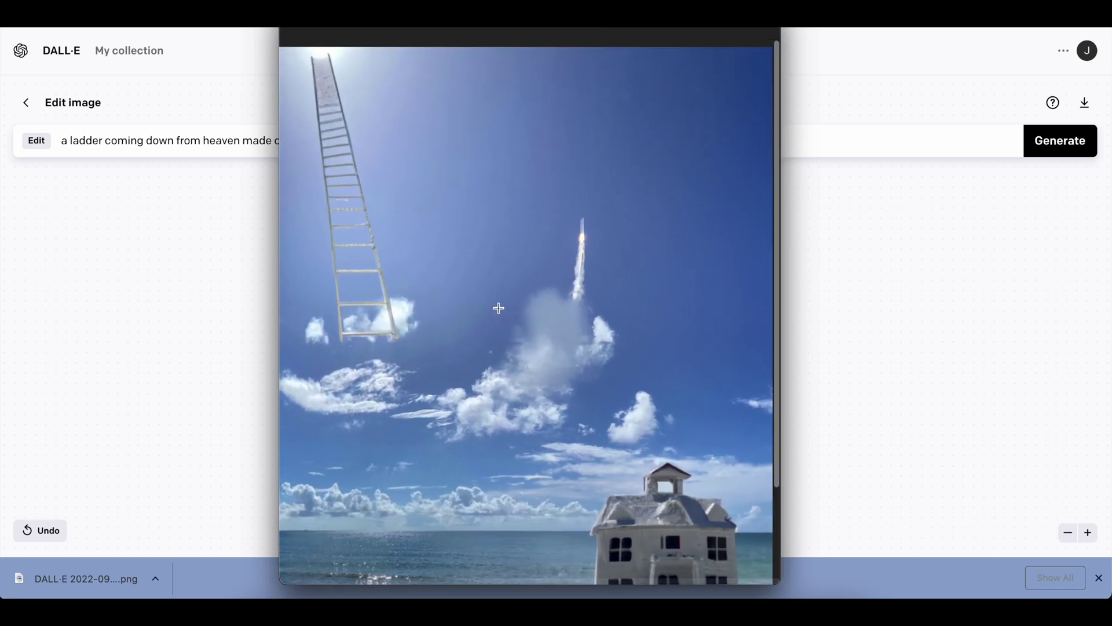
pyautogui.scroll(-3, 498, 308)
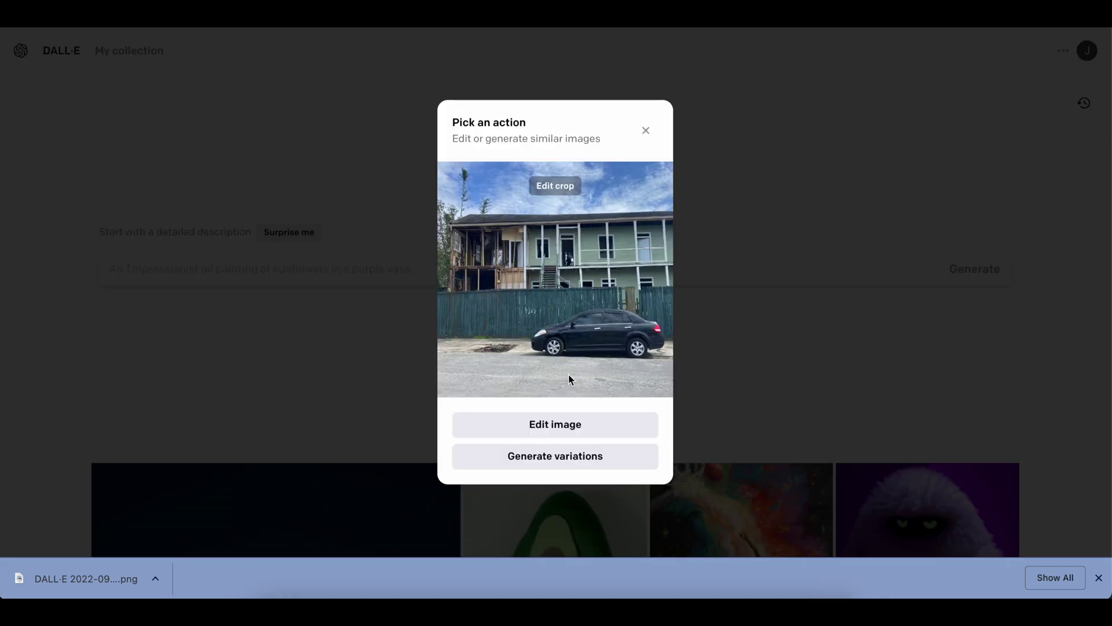
# Open the street photo in the editor and place a generation frame past its left edge
pyautogui.click(539, 423)
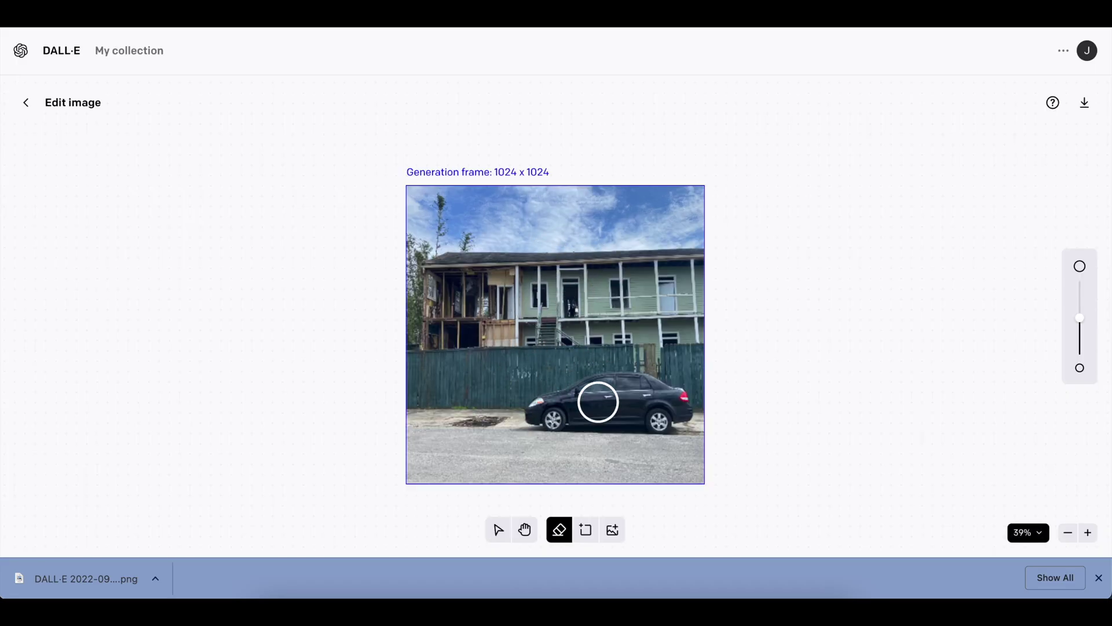
pyautogui.click(585, 529)
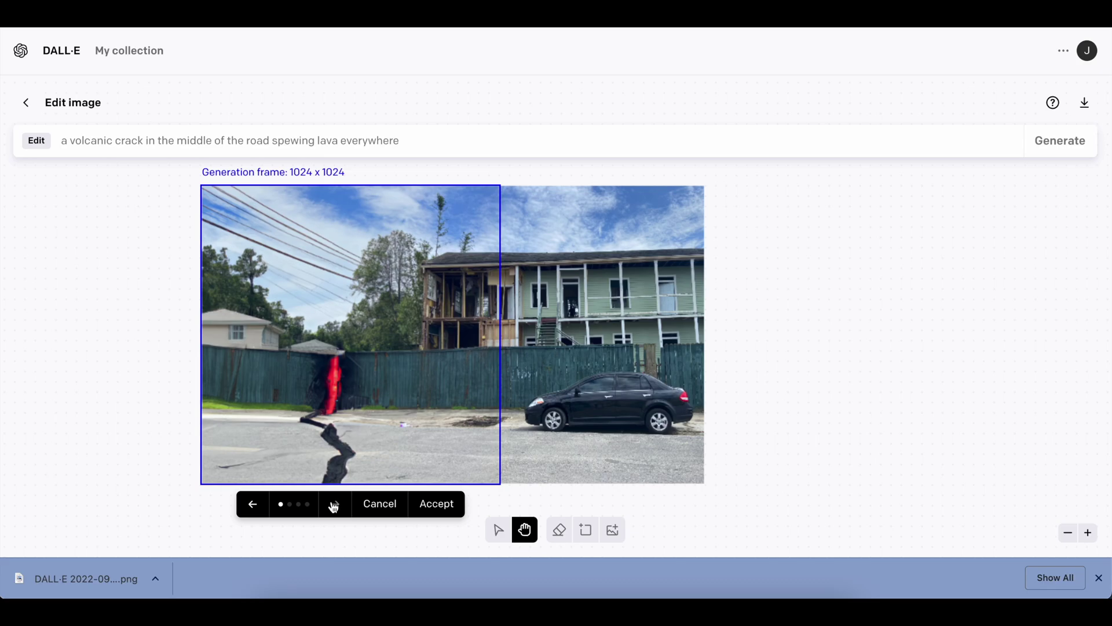
# Cycle through the four road-crack variants to the one with the black volcanic crack
pyautogui.click(335, 504)
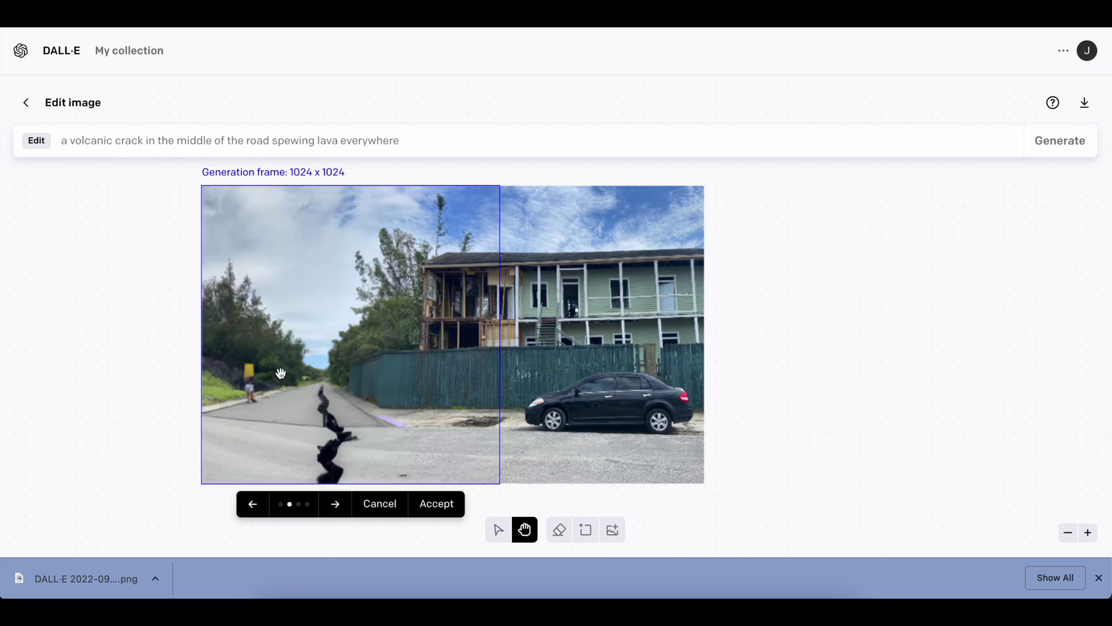
pyautogui.click(334, 505)
pyautogui.click(332, 505)
pyautogui.click(331, 507)
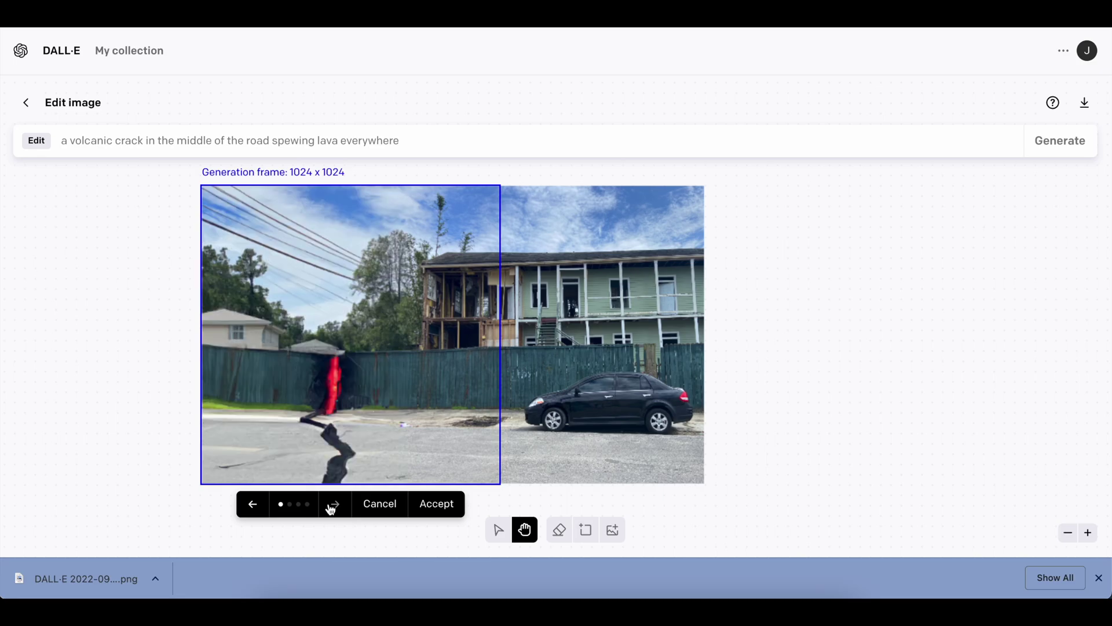
pyautogui.click(340, 501)
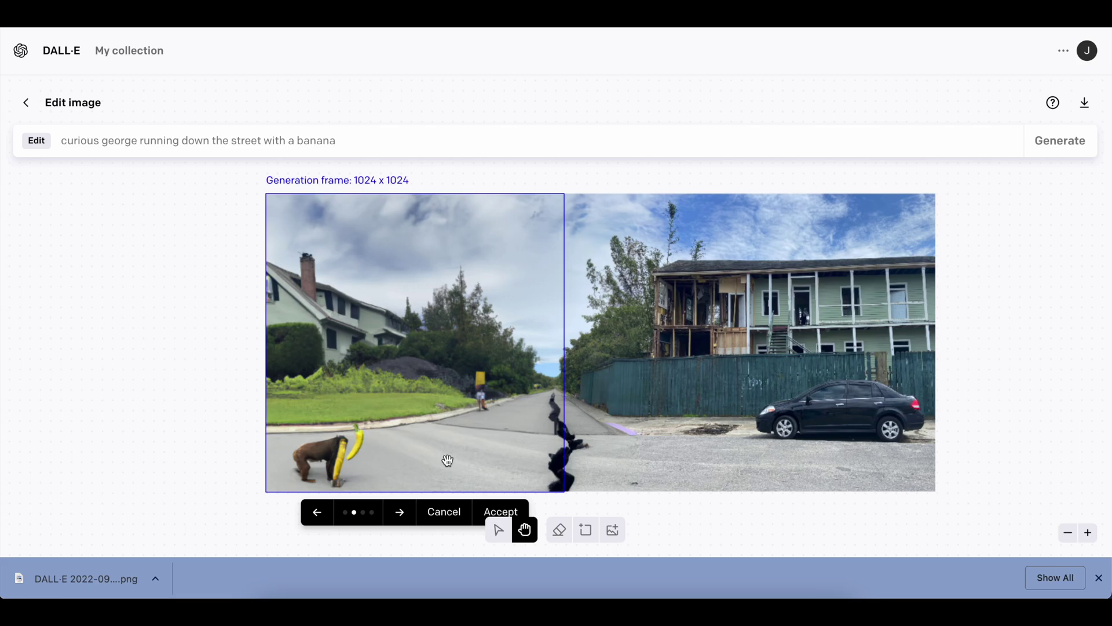
# Accept the monkey-with-banana variant, then the tiny police car variant at the far left
pyautogui.click(504, 510)
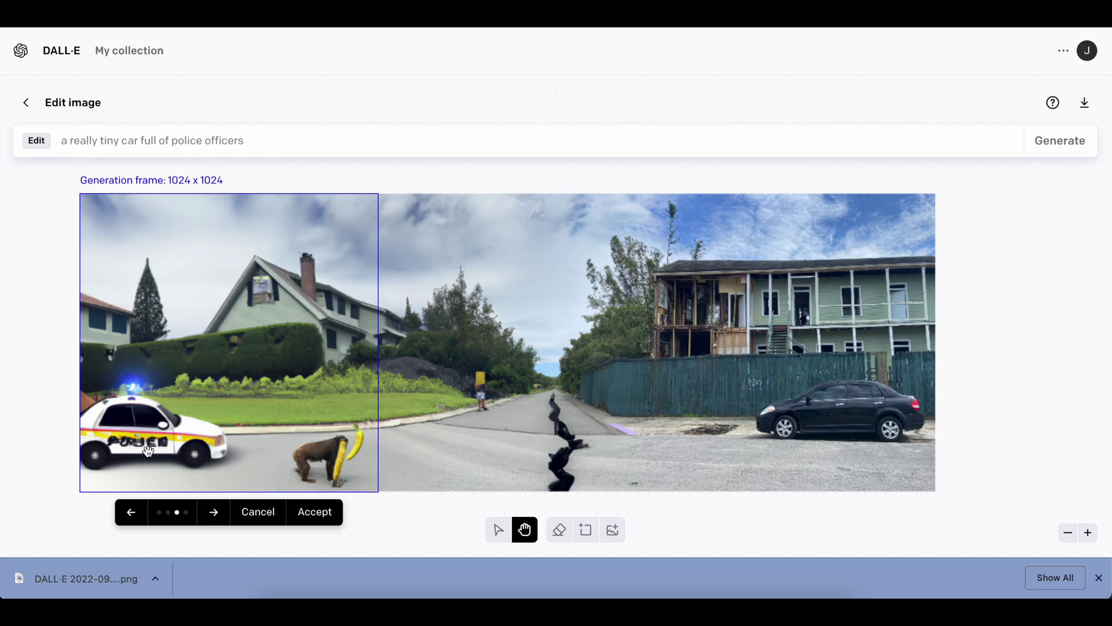
pyautogui.click(315, 514)
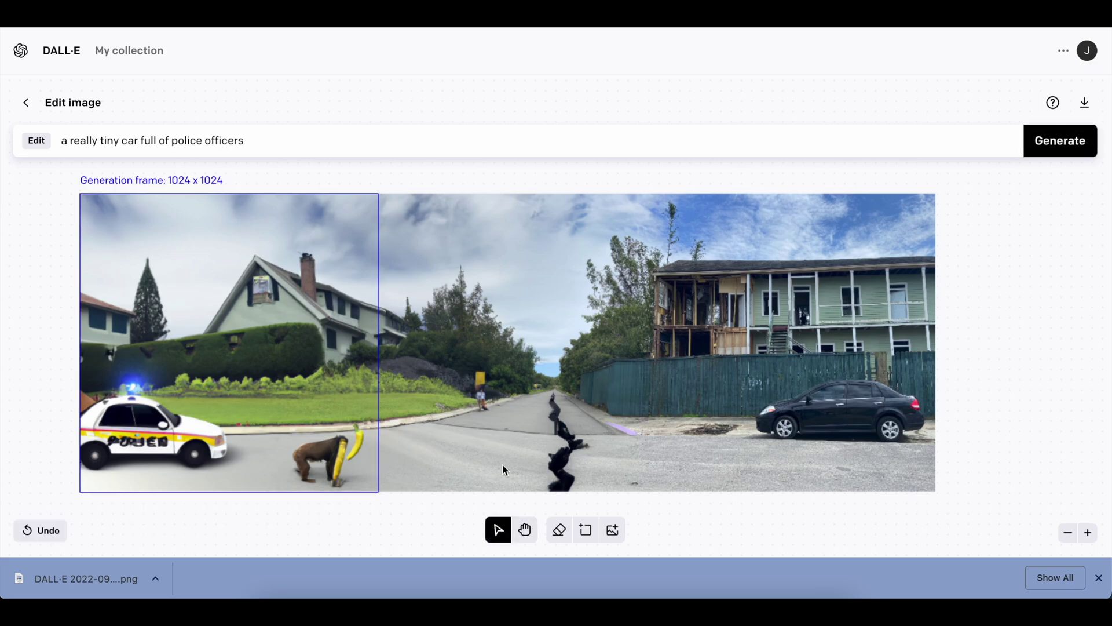
pyautogui.click(524, 529)
pyautogui.moveTo(459, 488); pyautogui.dragTo(494, 498)
pyautogui.click(1070, 531)
pyautogui.click(1070, 532)
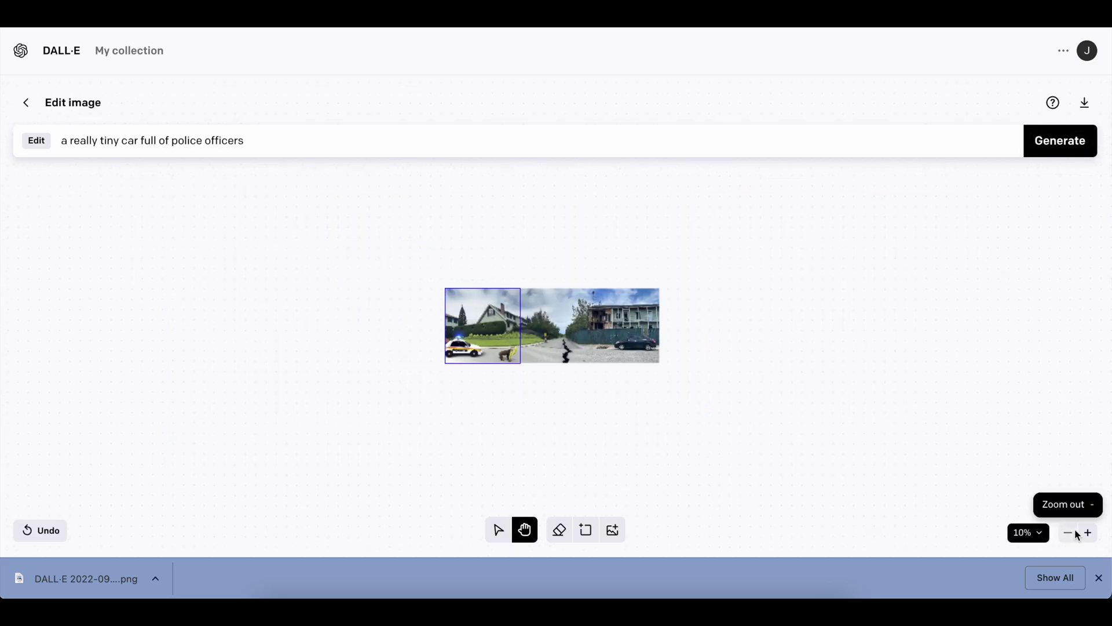
pyautogui.click(1091, 534)
pyautogui.click(1093, 535)
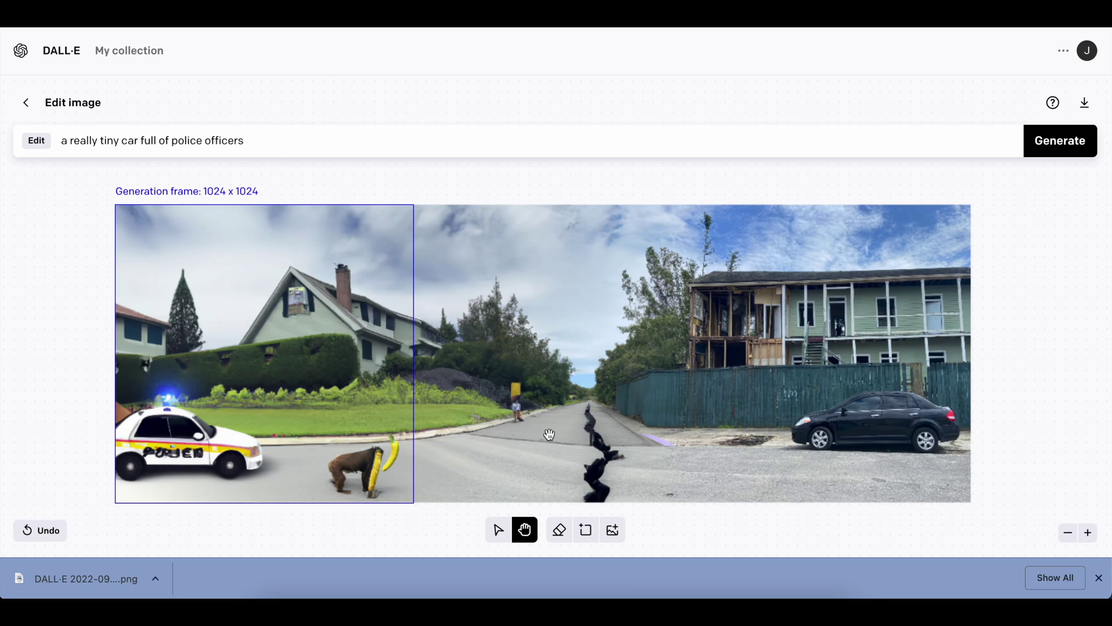
pyautogui.scroll(1, 682, 407)
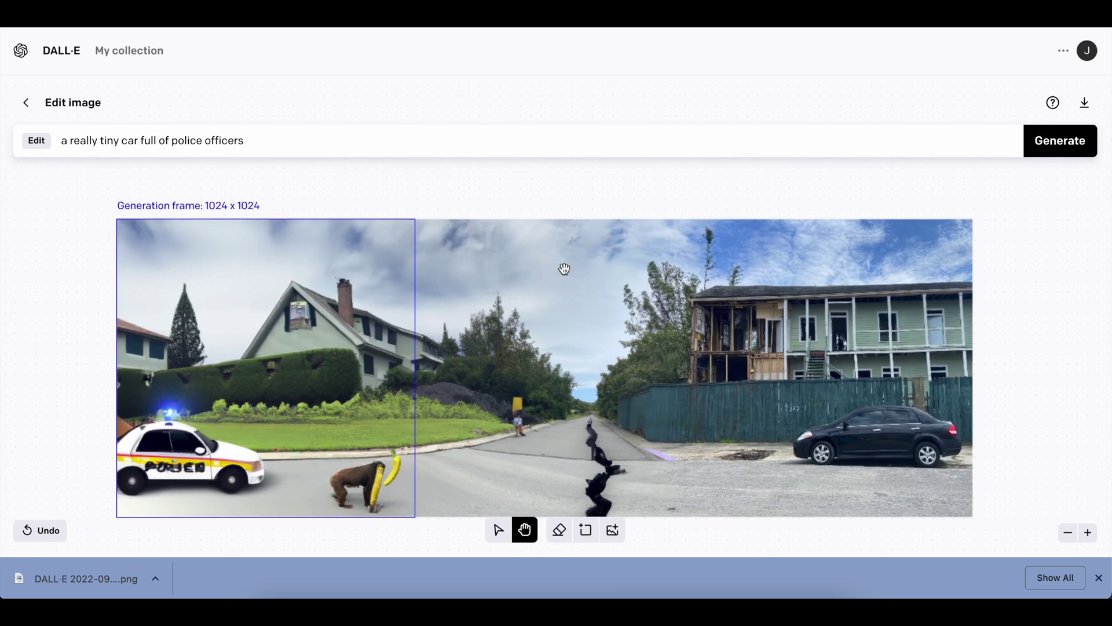